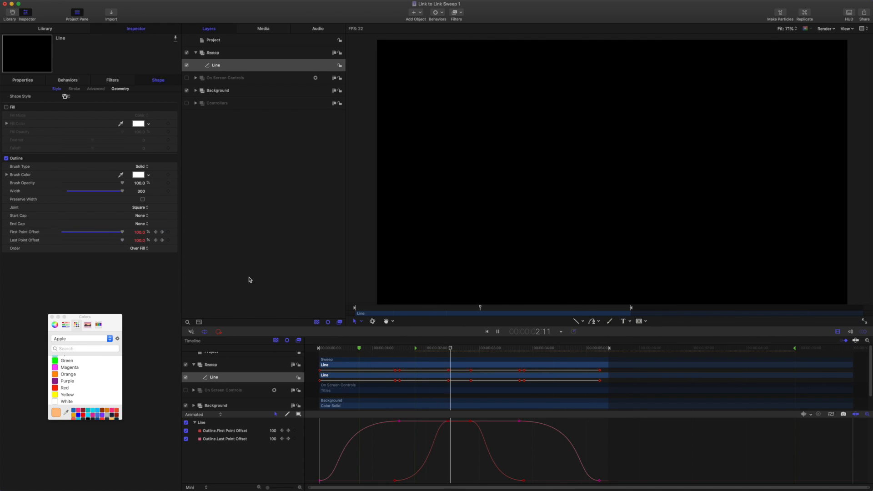
Pause the playback and examine the Line shape's control points, outline style and transform properties.
{"action": "key", "text": "space"}
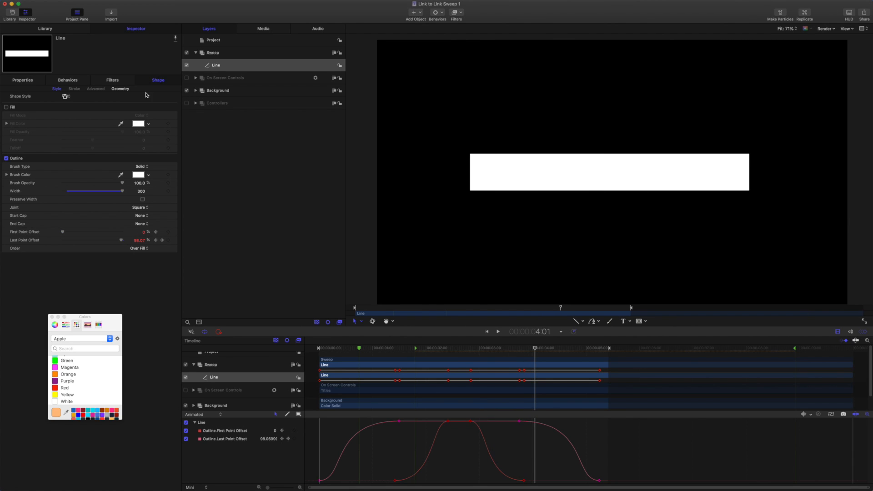
{"action": "left_click", "coordinate": [125, 90]}
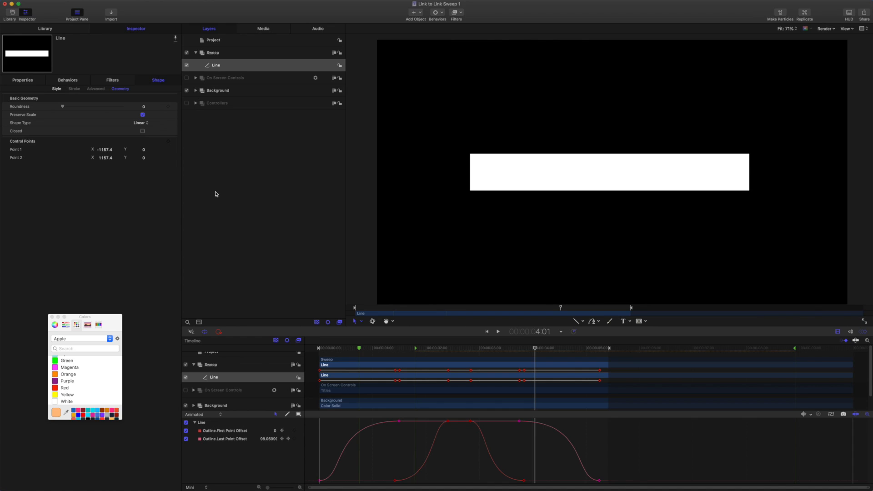
{"action": "left_click", "coordinate": [57, 90]}
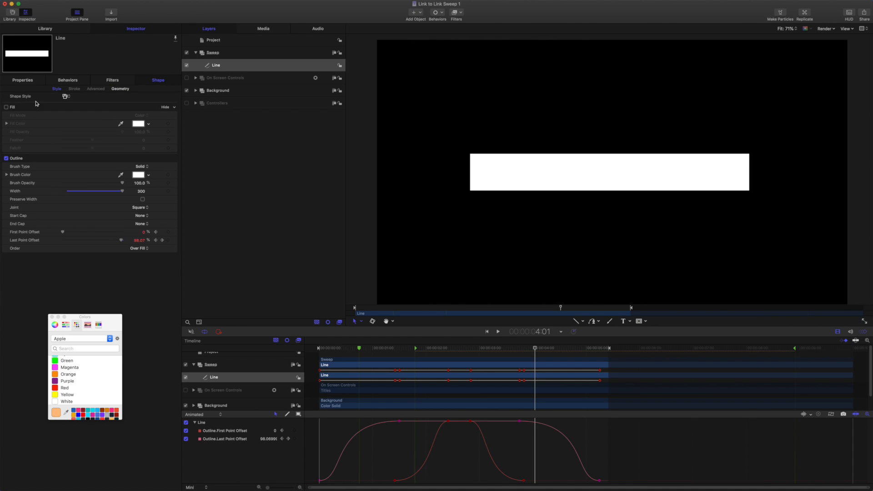
{"action": "left_click", "coordinate": [31, 82]}
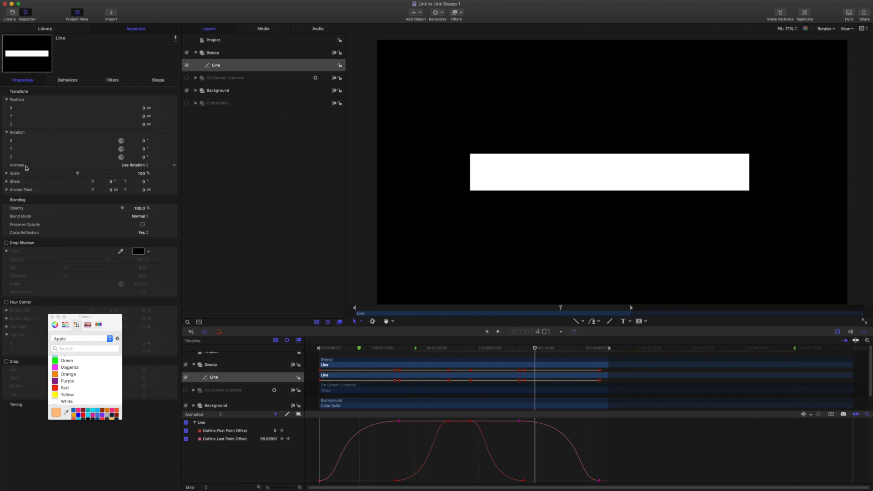
{"action": "left_click", "coordinate": [7, 133]}
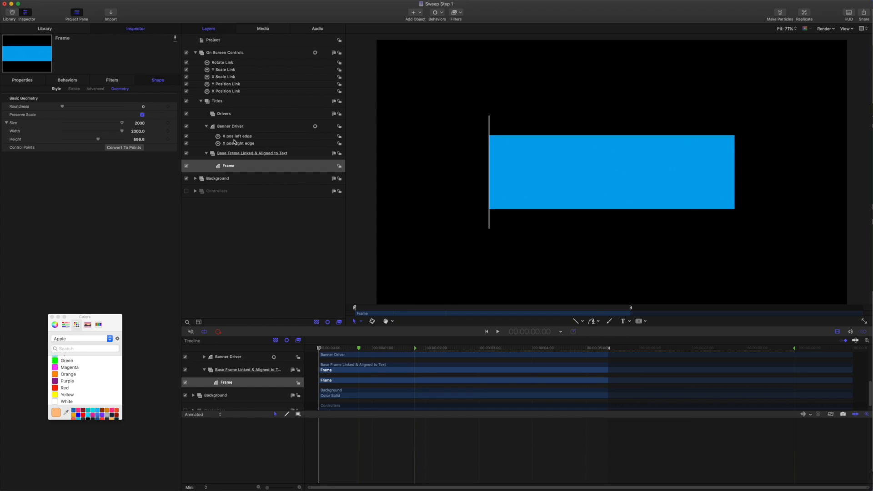
Play the driver line's sweep, set the Frame's width to 500, and play the sweep again.
{"action": "key", "text": "space"}
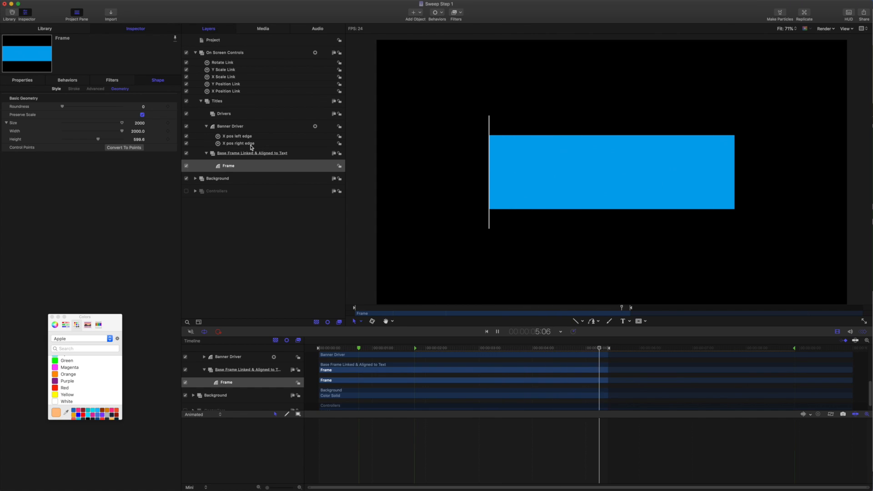
{"action": "key", "text": "space"}
{"action": "type", "text": "500"}
{"action": "key", "text": "Return"}
{"action": "key", "text": "space"}
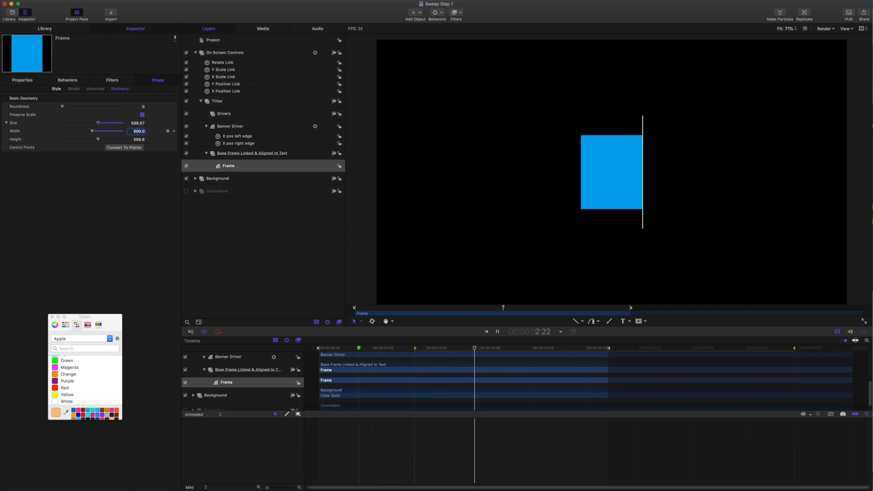
Stop the playback, set the Frame's width to 2000, and return the playhead to the project start.
{"action": "key", "text": "space"}
{"action": "type", "text": "2000"}
{"action": "key", "text": "Return"}
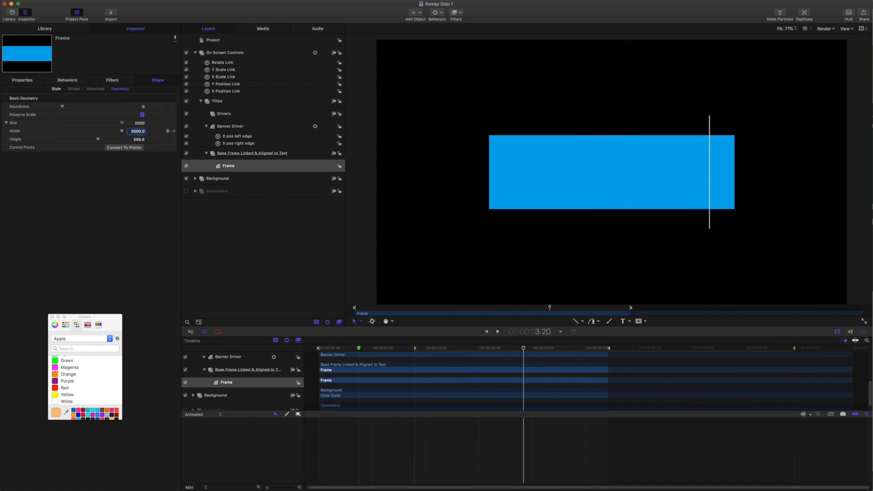
{"action": "key", "text": "Home"}
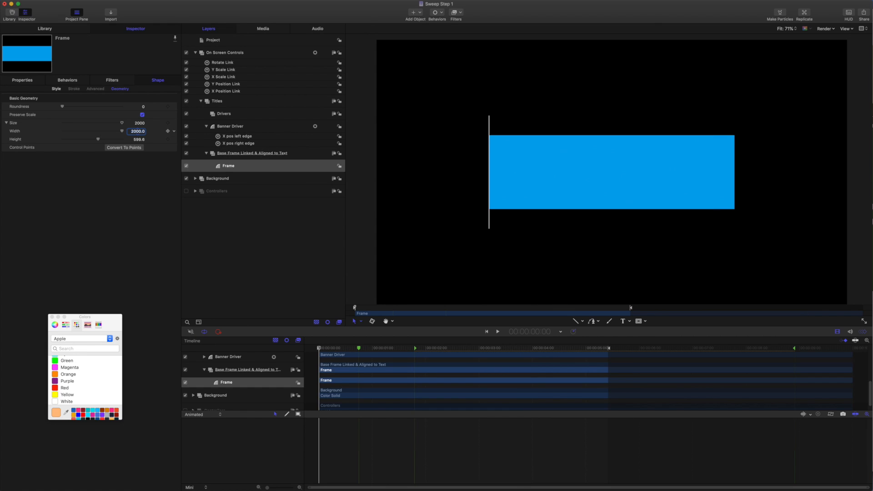
Draw a large white rectangle extending past the canvas's left side, with its right edge near the driver line at the blue frame's left edge.
{"action": "scroll", "coordinate": [634, 119], "scroll_direction": "down", "scroll_amount": 3}
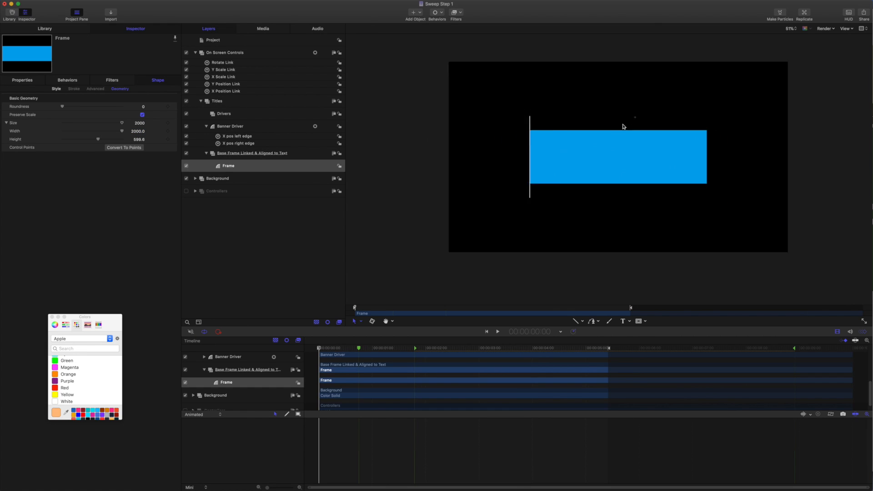
{"action": "scroll", "coordinate": [623, 126], "scroll_direction": "down", "scroll_amount": 3}
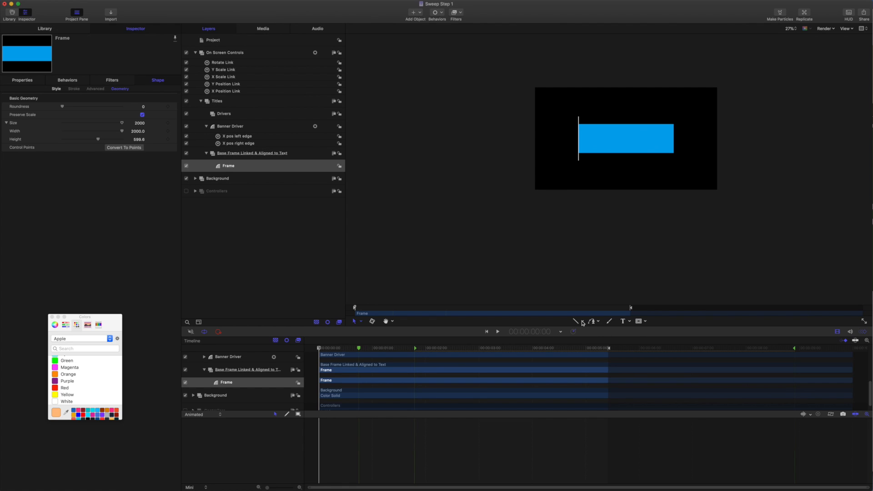
{"action": "left_click", "coordinate": [582, 321]}
{"action": "left_click", "coordinate": [582, 331]}
{"action": "mouse_move", "coordinate": [352, 48]}
{"action": "left_mouse_down"}
{"action": "mouse_move", "coordinate": [396, 184]}
{"action": "mouse_move", "coordinate": [530, 228]}
{"action": "mouse_move", "coordinate": [578, 223]}
{"action": "left_mouse_up"}
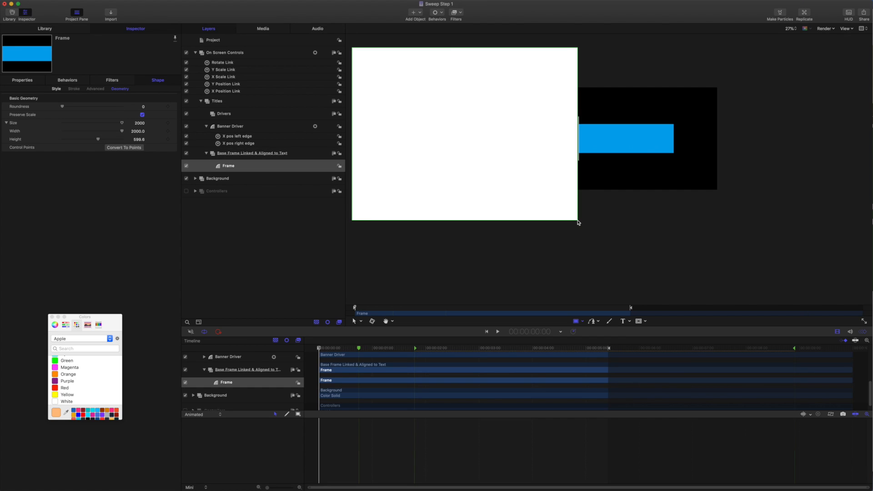
{"action": "left_click_drag", "start_coordinate": [578, 223], "coordinate": [578, 223]}
{"action": "left_click", "coordinate": [846, 28]}
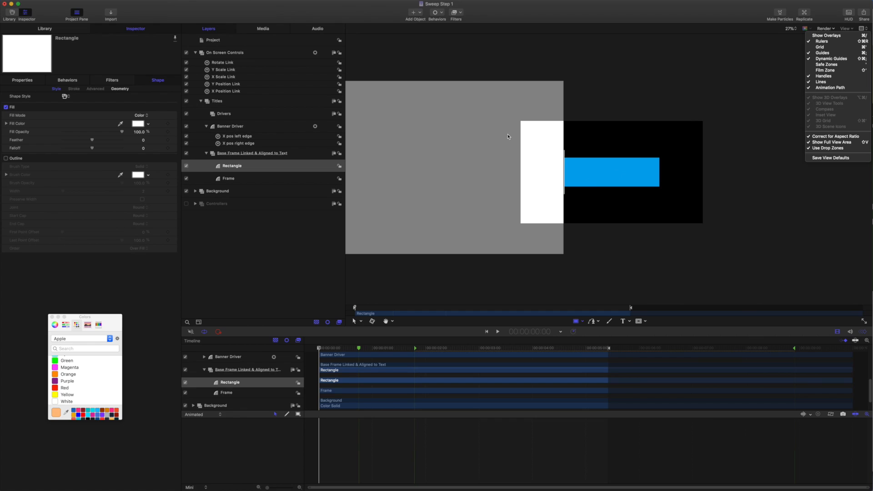
{"action": "left_click", "coordinate": [616, 84]}
{"action": "key", "text": "shift+z"}
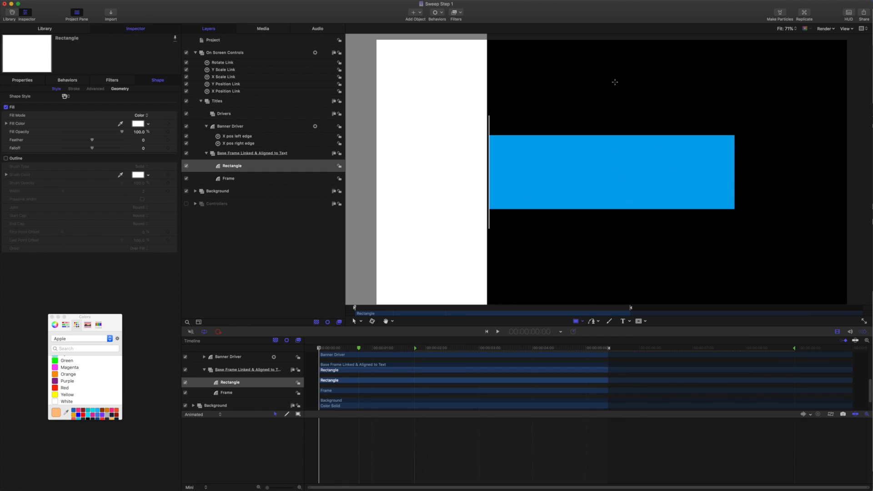
Rename the new rectangle as Banner.
{"action": "double_click", "coordinate": [233, 166]}
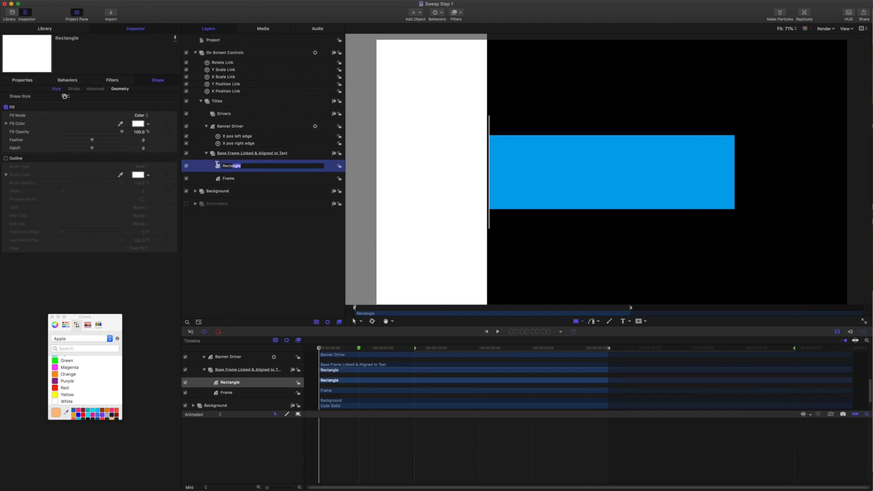
{"action": "type", "text": "Banner"}
{"action": "key", "text": "Return"}
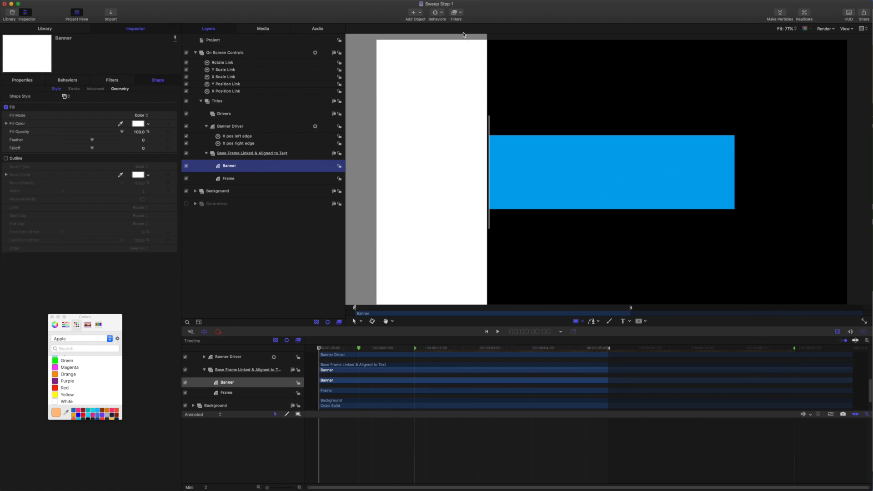
Add an Align To behavior to the Banner shape with Banner Driver as its target object.
{"action": "left_click", "coordinate": [444, 16]}
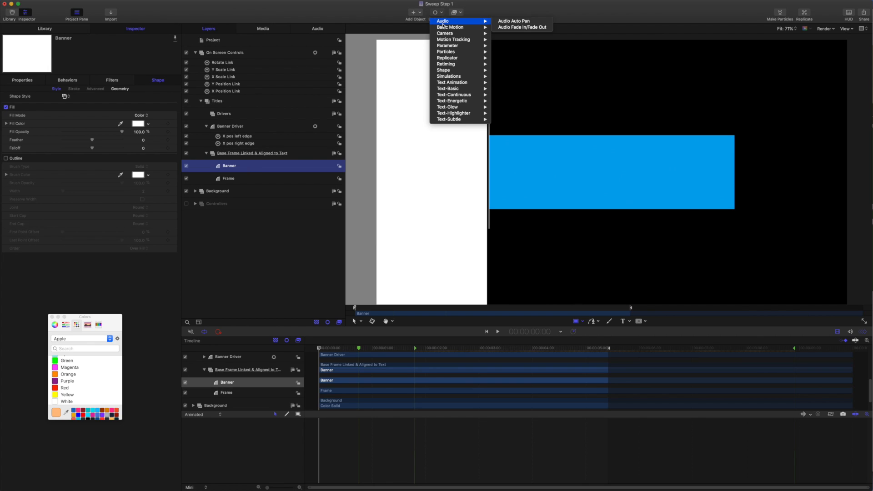
{"action": "mouse_move", "coordinate": [454, 28]}
{"action": "left_click", "coordinate": [512, 28]}
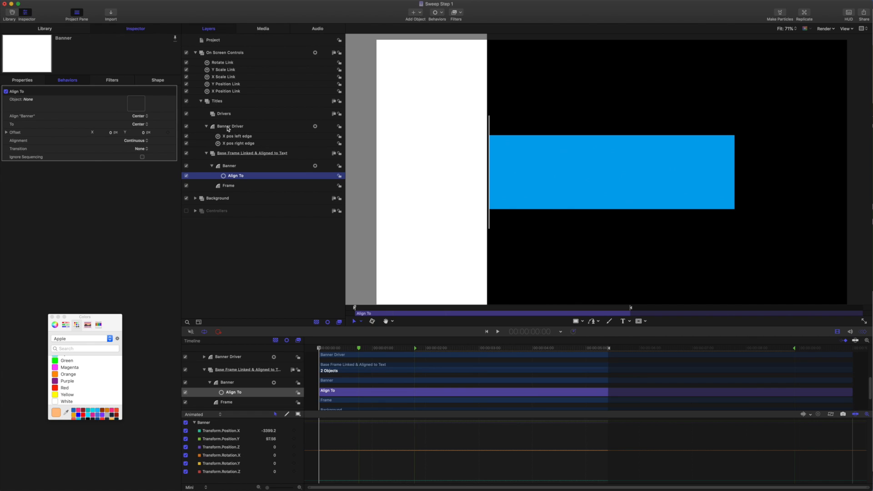
{"action": "left_click_drag", "start_coordinate": [228, 128], "coordinate": [138, 110]}
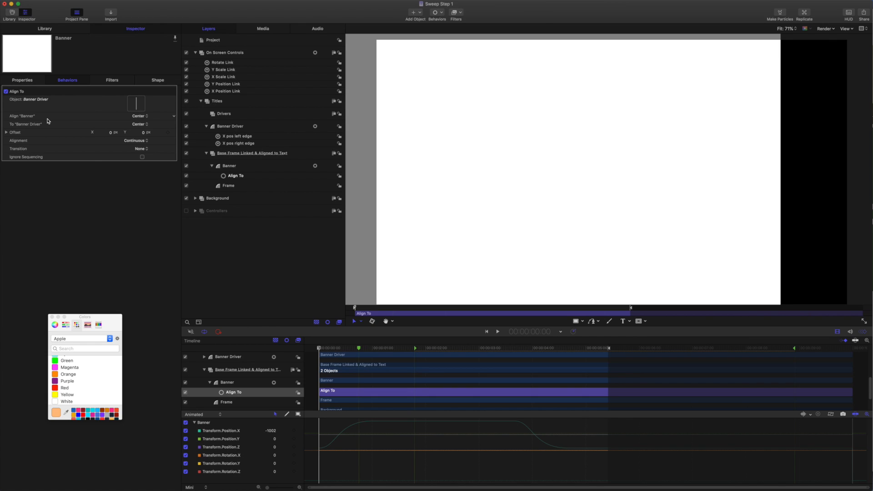
Align the Banner's Right side to the center of Banner Driver and preview the sweep.
{"action": "left_click", "coordinate": [137, 117]}
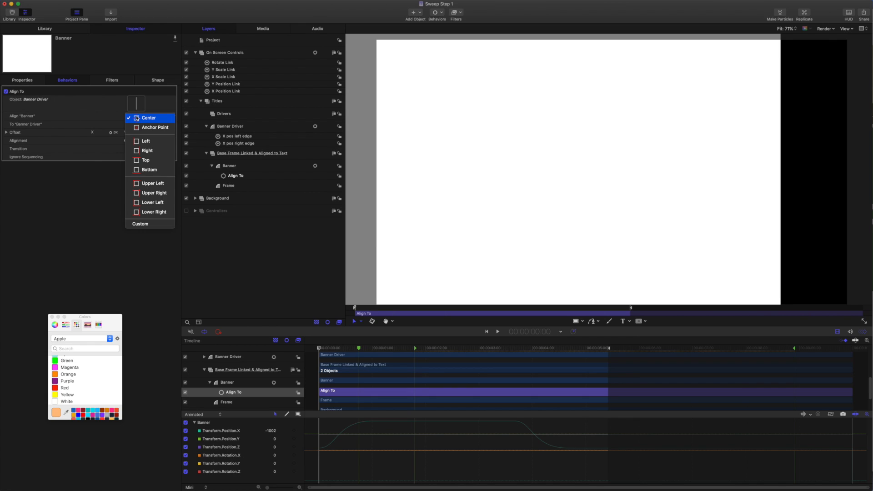
{"action": "left_click", "coordinate": [149, 151]}
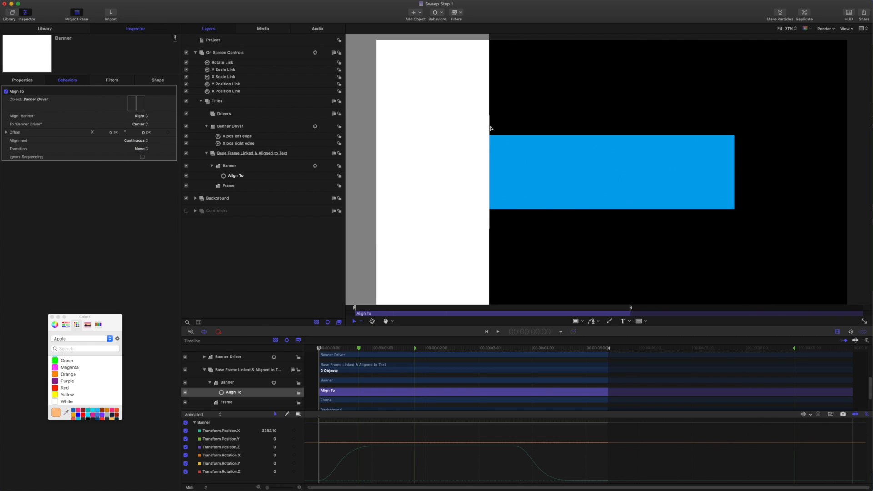
{"action": "left_click", "coordinate": [498, 332]}
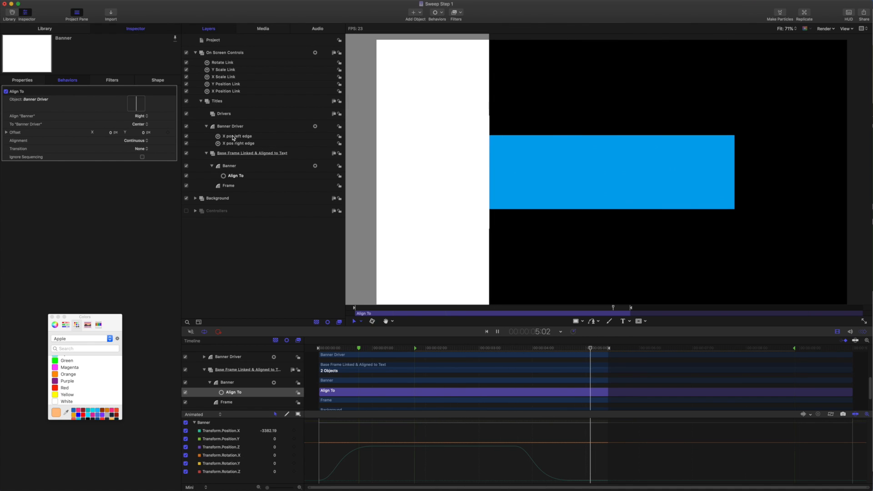
{"action": "key", "text": "space"}
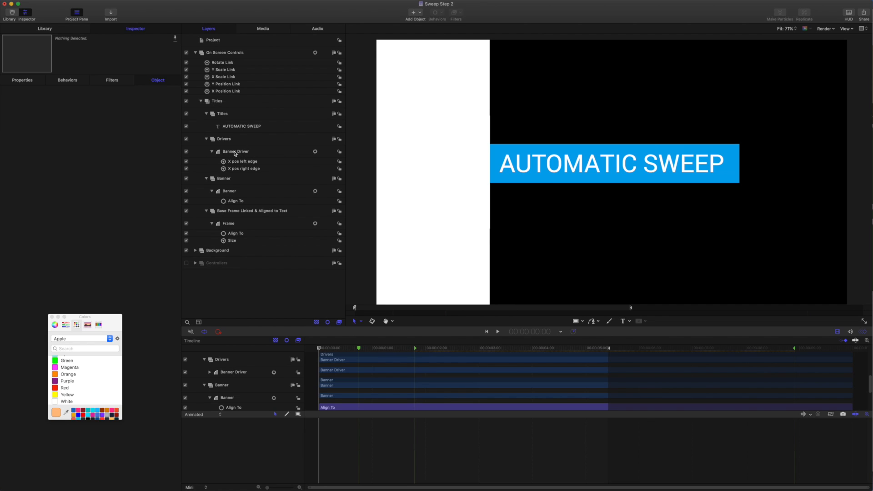
Preview the titled sweep and match the Banner shape's fill color to the blue of the frame behind the title.
{"action": "left_click", "coordinate": [497, 332]}
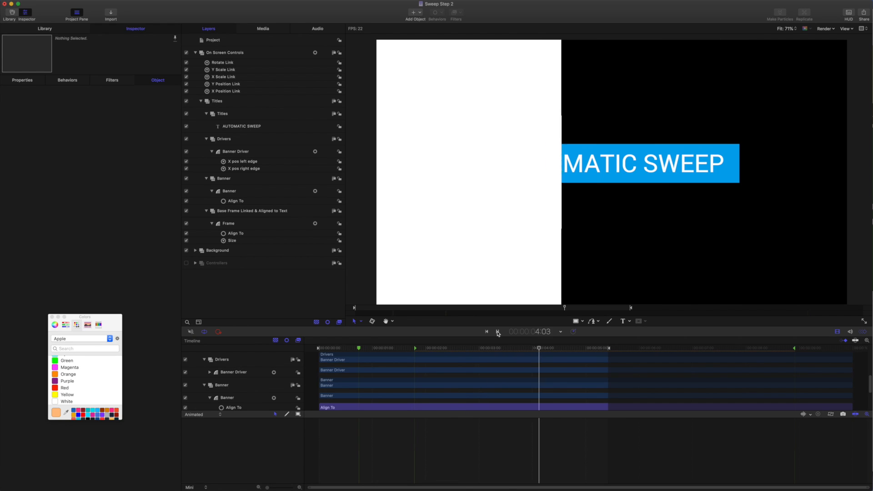
{"action": "left_click", "coordinate": [498, 333]}
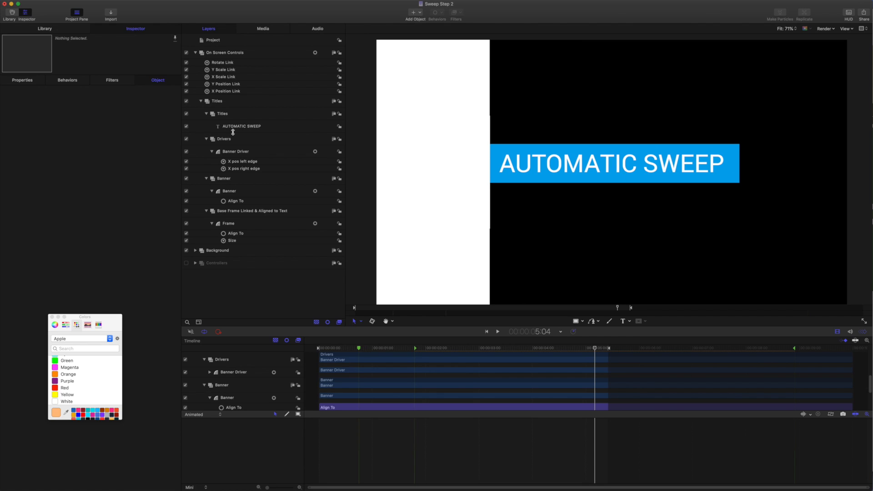
{"action": "left_click", "coordinate": [229, 190]}
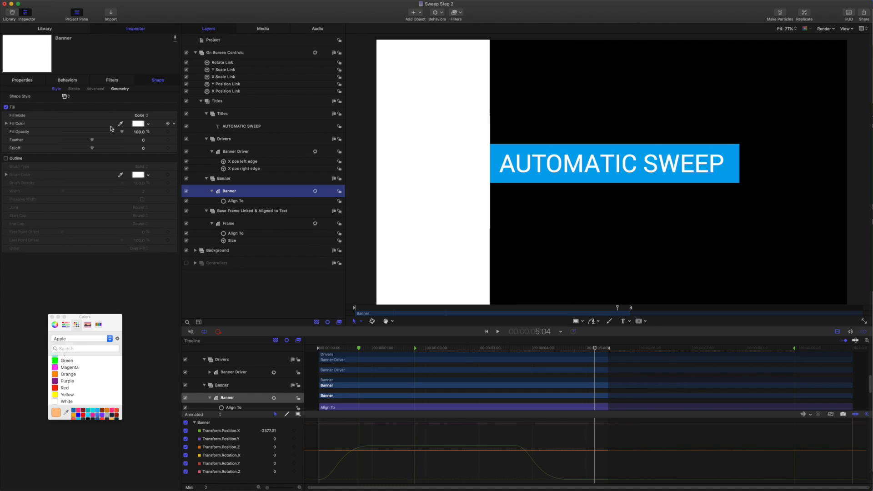
{"action": "left_click", "coordinate": [141, 123]}
{"action": "left_click", "coordinate": [121, 124]}
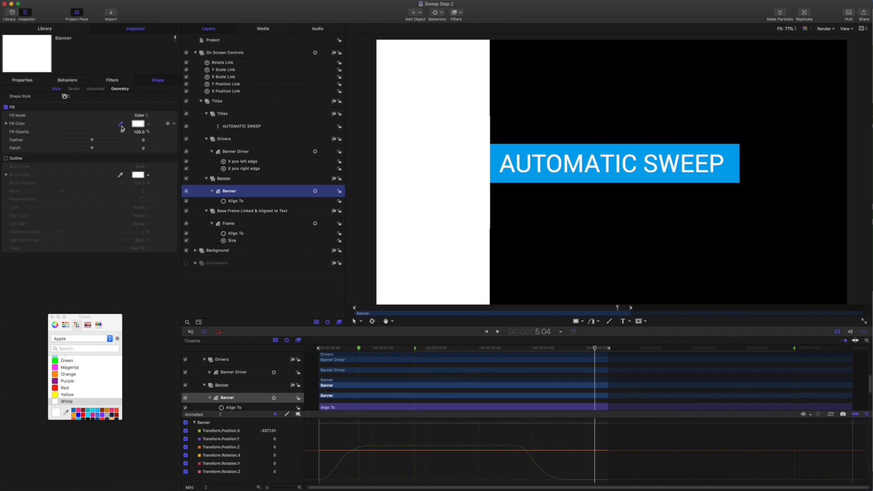
{"action": "left_click", "coordinate": [658, 147]}
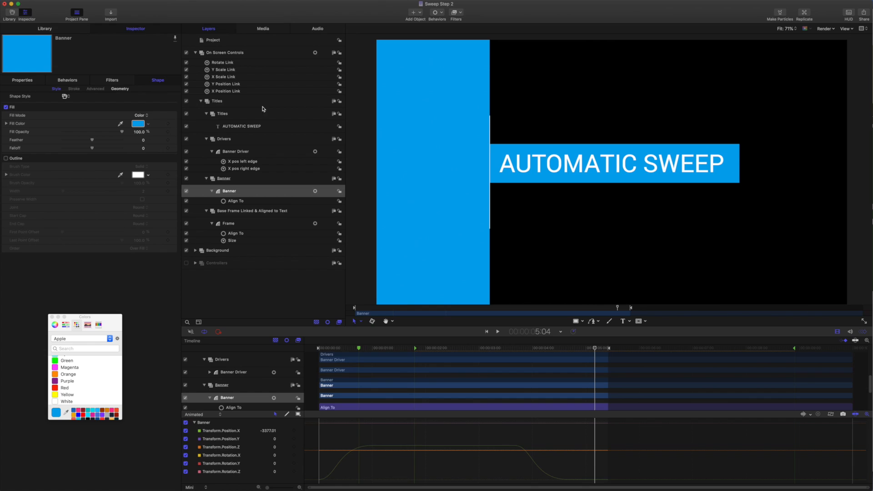
Hide Banner Driver, and add an image mask to the Banner shape with Frame as its mask source, previewing the playback.
{"action": "left_click", "coordinate": [186, 152]}
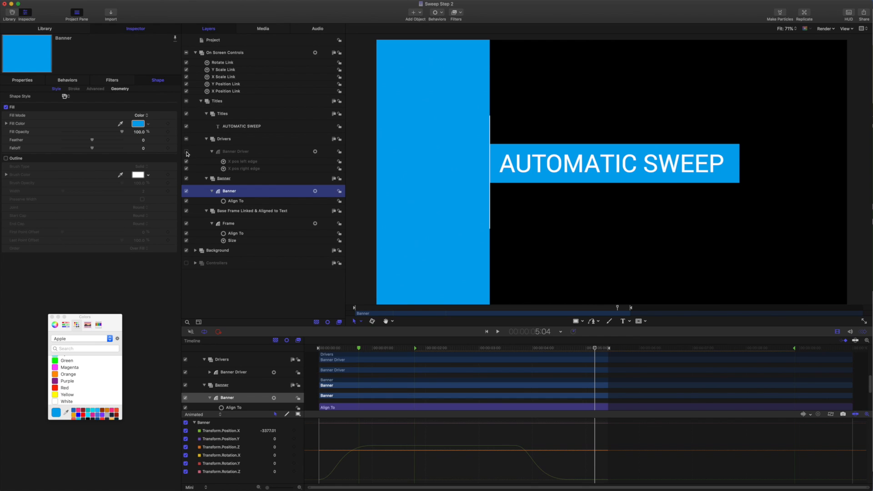
{"action": "right_click", "coordinate": [232, 193]}
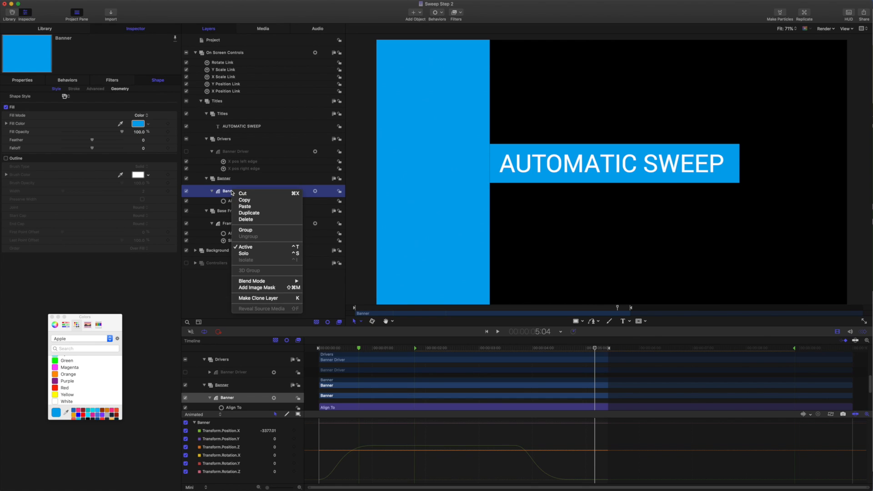
{"action": "left_click", "coordinate": [256, 288]}
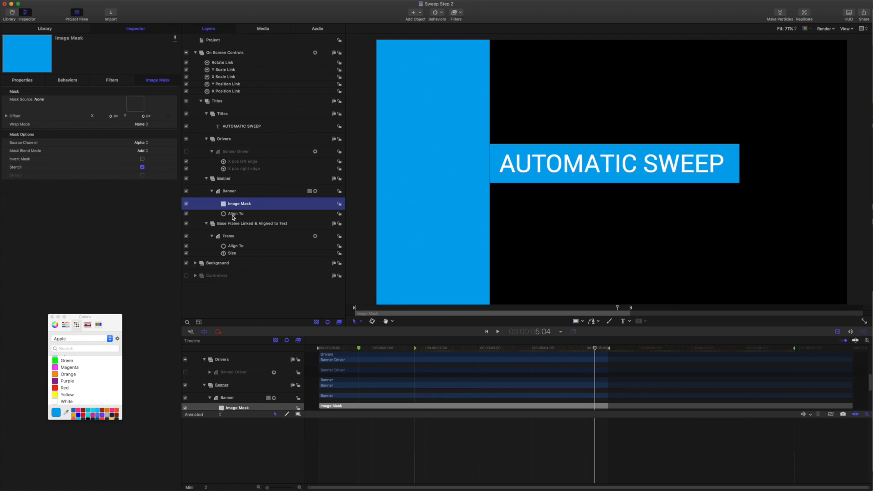
{"action": "left_click_drag", "start_coordinate": [232, 240], "coordinate": [134, 106]}
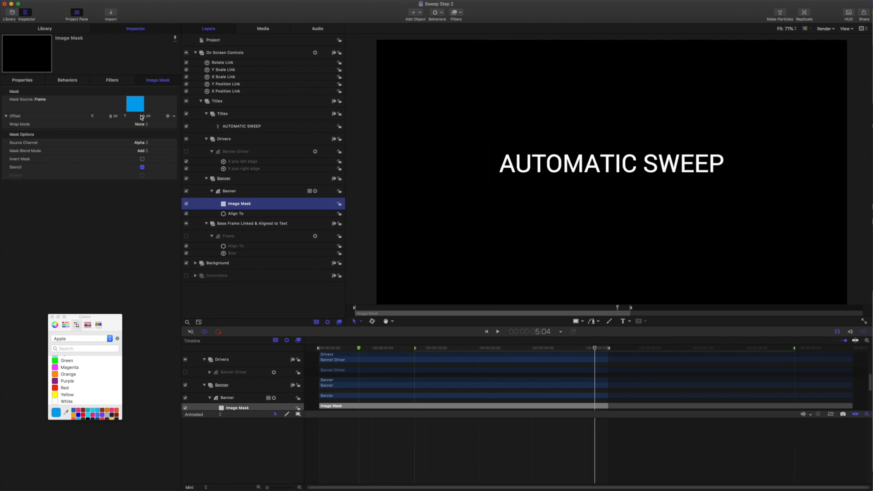
{"action": "left_click", "coordinate": [498, 333]}
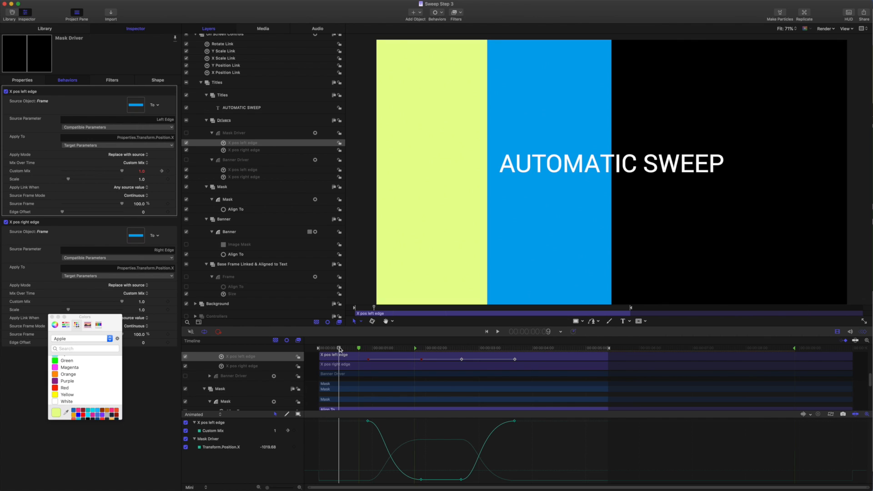
Scrub the Sweep Step 3 timeline forward to frame 22 to examine the Banner's sweep across the title beside the green mask.
{"action": "left_click_drag", "start_coordinate": [340, 349], "coordinate": [348, 349]}
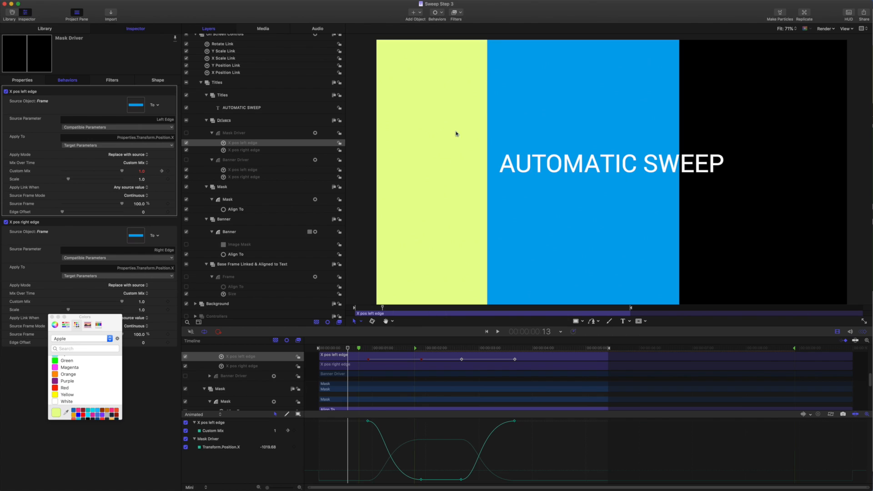
{"action": "left_click_drag", "start_coordinate": [345, 351], "coordinate": [368, 351]}
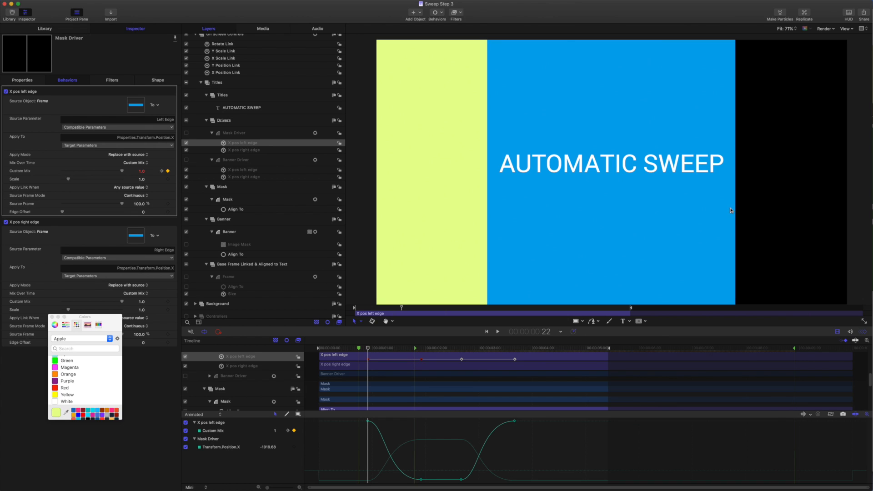
Re-enable the Banner's image mask at frame 14, and scrub forward to 1:02 to check the clipped banner against the green mask.
{"action": "left_click_drag", "start_coordinate": [368, 349], "coordinate": [350, 347]}
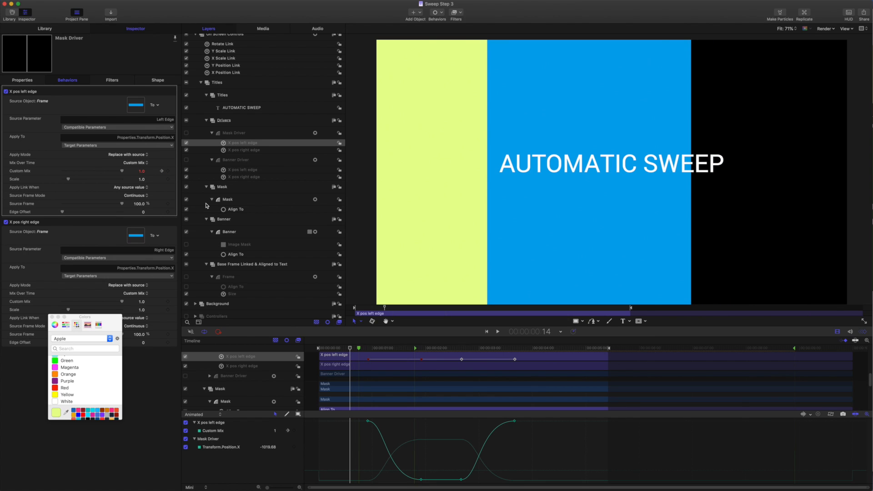
{"action": "left_click", "coordinate": [186, 245]}
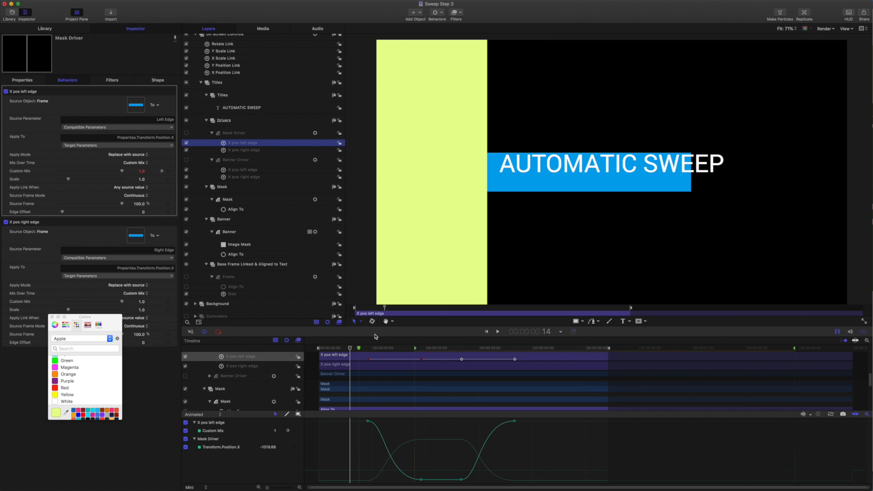
{"action": "left_click_drag", "start_coordinate": [351, 349], "coordinate": [376, 348]}
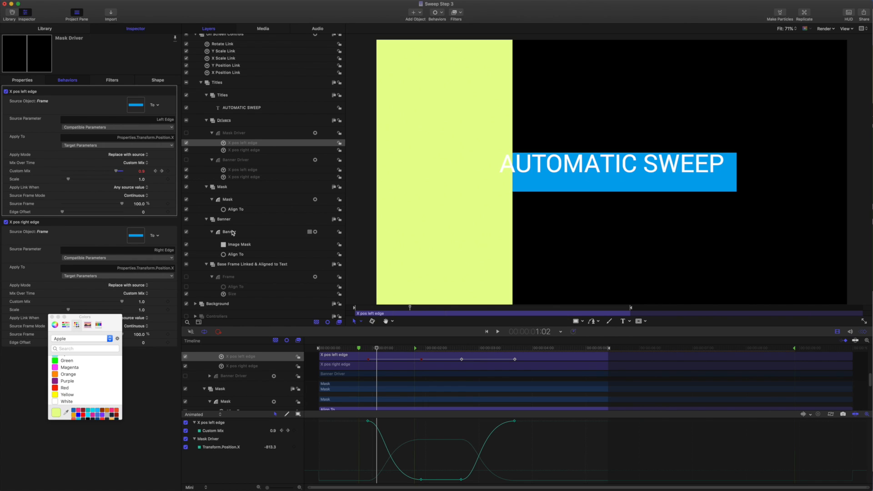
Rename the Banner shape's image mask as Clip.
{"action": "left_click", "coordinate": [247, 246]}
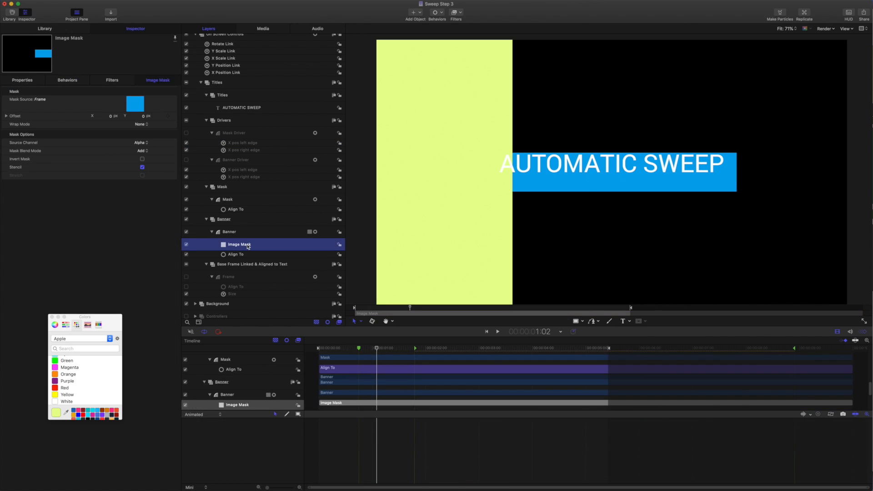
{"action": "double_click", "coordinate": [248, 246]}
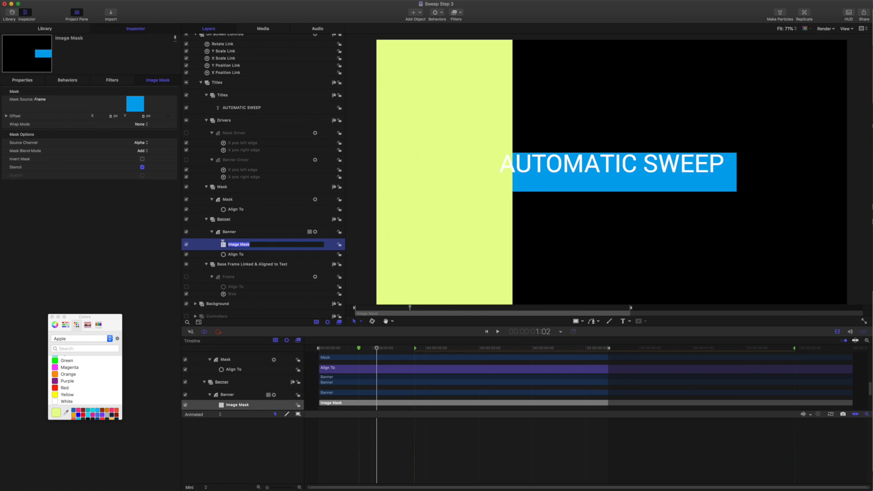
{"action": "type", "text": "Clip"}
{"action": "key", "text": "Return"}
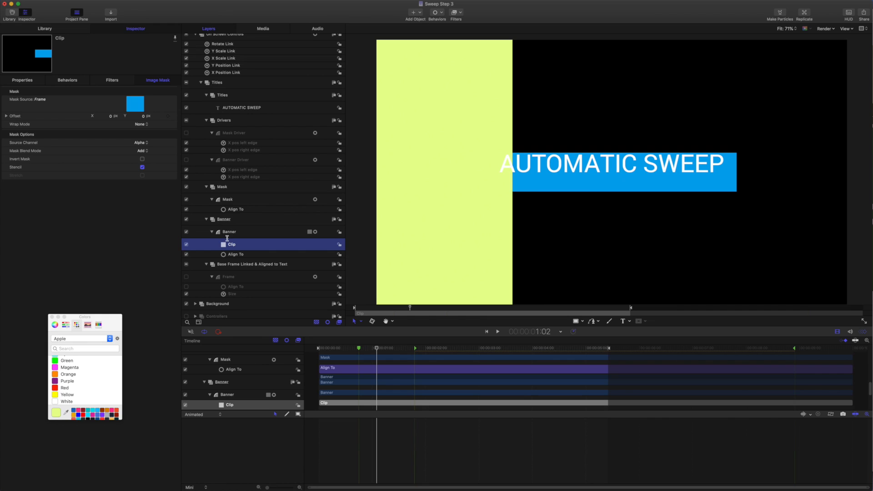
Duplicate the Clip image mask on the Banner shape and name the copy Sweep Mask.
{"action": "key", "text": "super+d"}
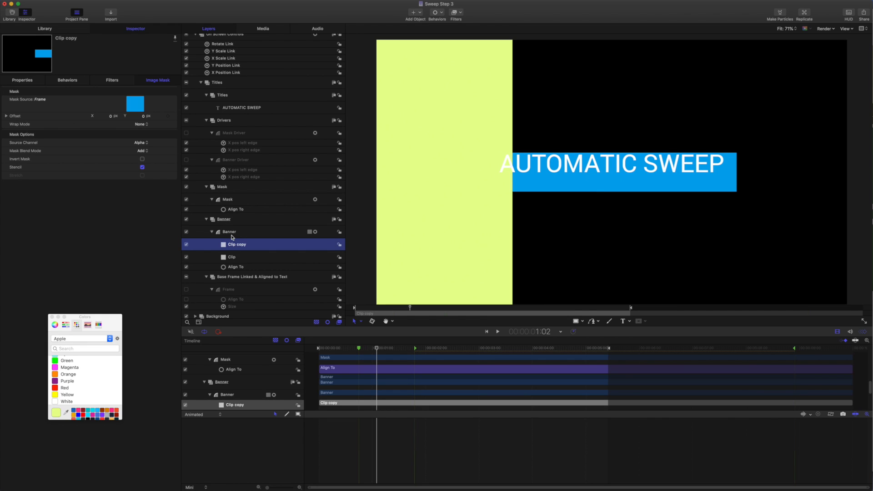
{"action": "double_click", "coordinate": [241, 245]}
{"action": "left_click_drag", "start_coordinate": [253, 245], "coordinate": [217, 242]}
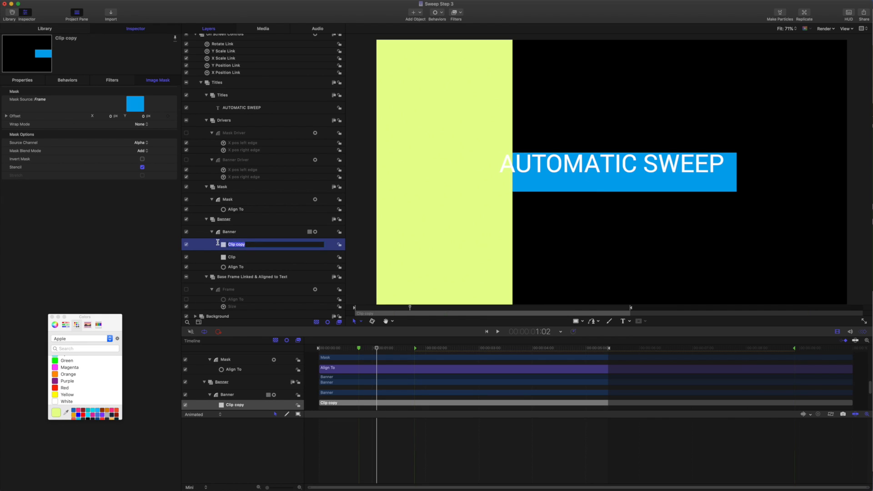
{"action": "type", "text": "Sweep Mask"}
{"action": "key", "text": "Return"}
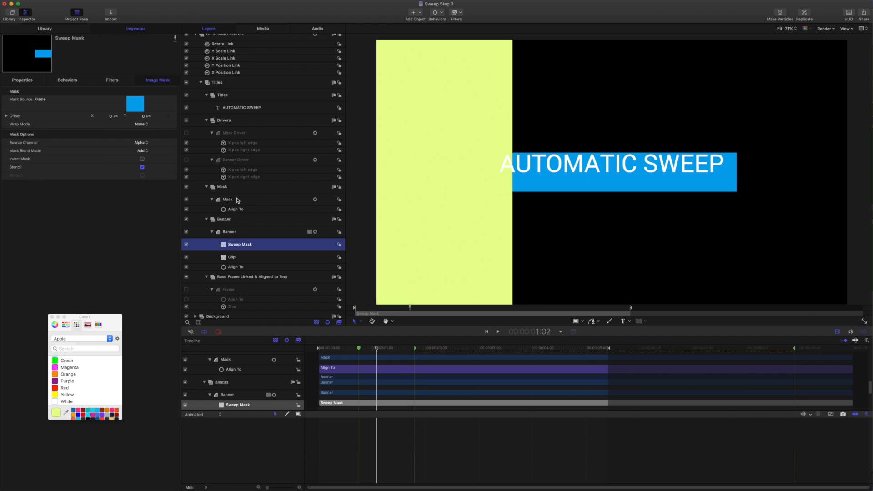
Make the Mask shape the source of Sweep Mask, set its blend mode to Subtract, and preview the playback.
{"action": "left_click_drag", "start_coordinate": [231, 202], "coordinate": [237, 245]}
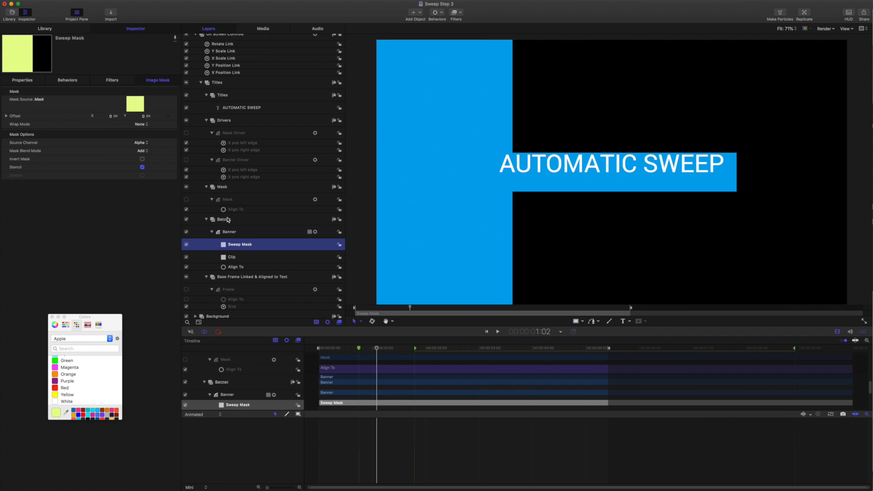
{"action": "left_click", "coordinate": [141, 151]}
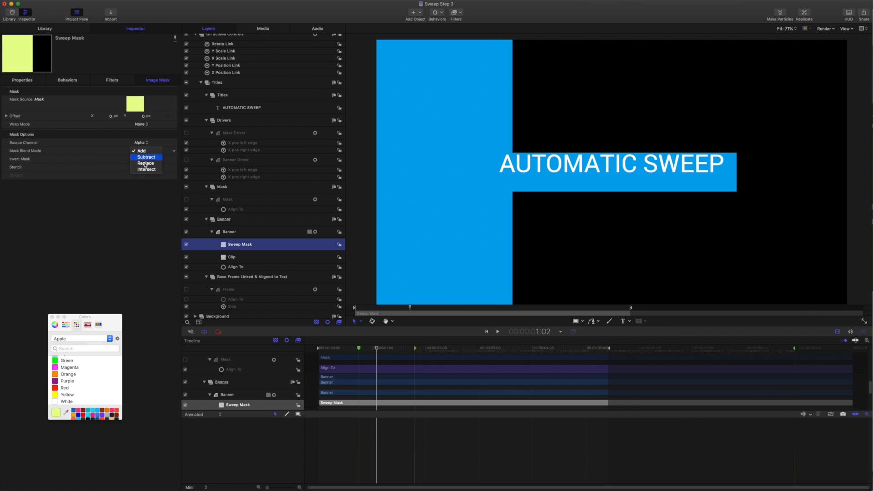
{"action": "left_click", "coordinate": [146, 157]}
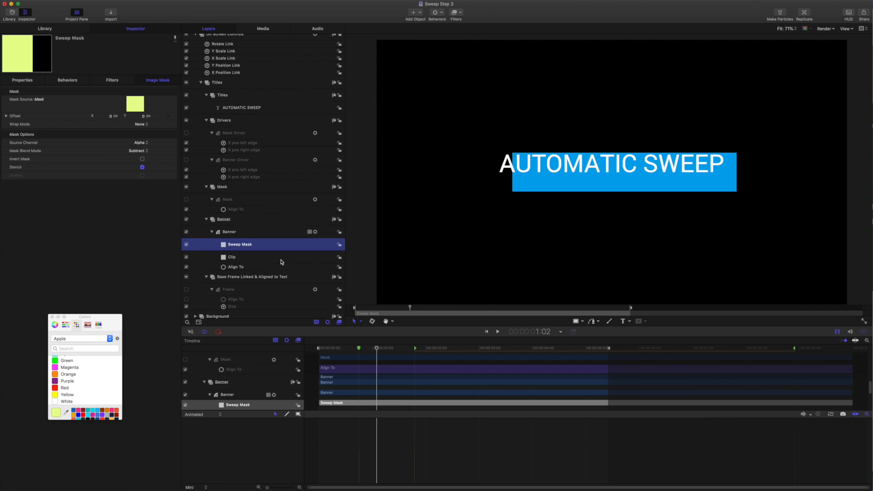
{"action": "left_click", "coordinate": [498, 332]}
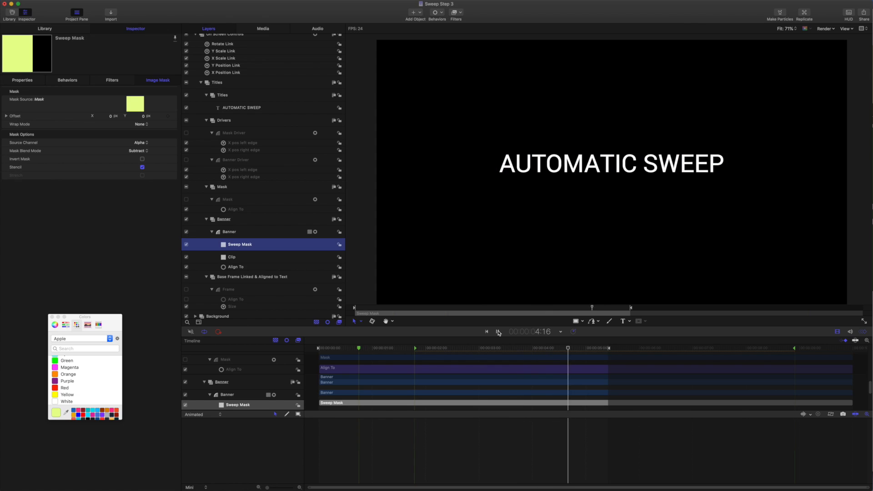
{"action": "left_click", "coordinate": [498, 331]}
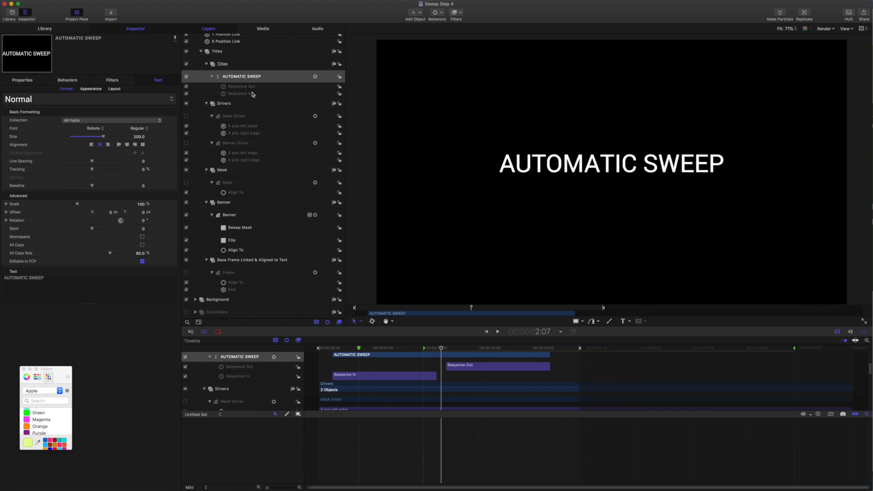
Preview the Sweep Step 4 title with its Sequence In and Sequence Out animation, parking the playhead at 2:08.
{"action": "left_click", "coordinate": [498, 333]}
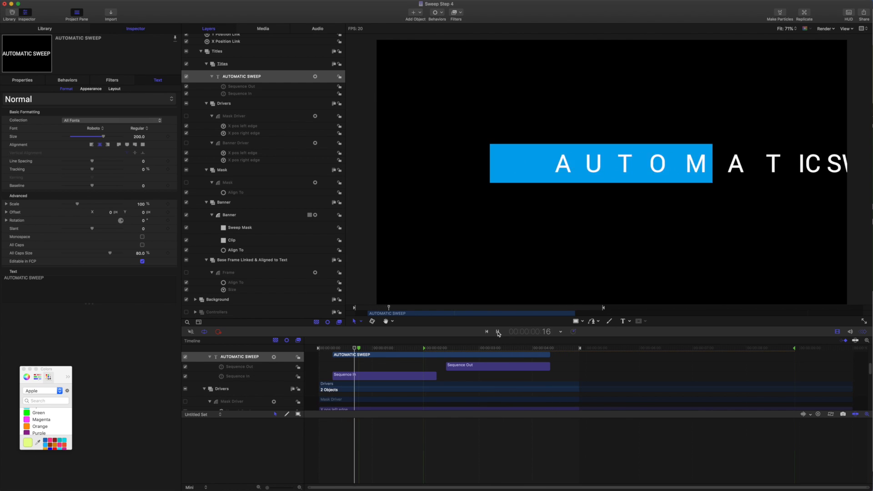
{"action": "key", "text": "space"}
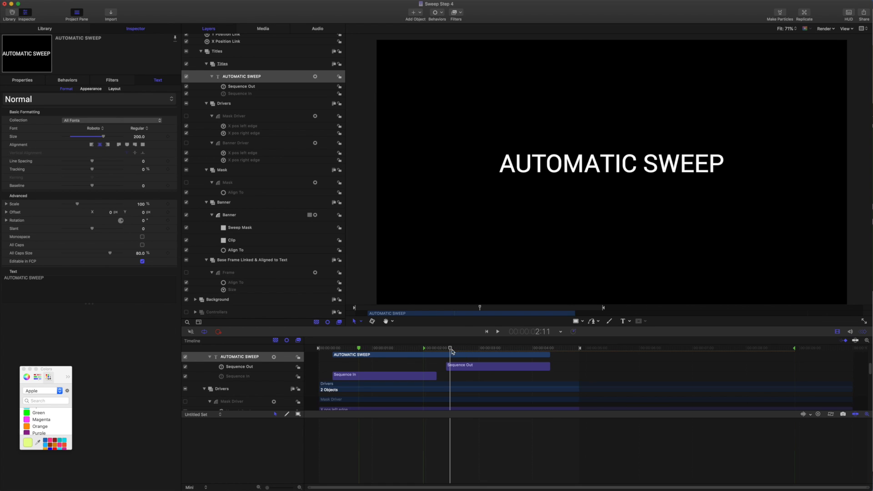
{"action": "left_click_drag", "start_coordinate": [449, 349], "coordinate": [442, 349]}
{"action": "key", "text": "Home"}
{"action": "key", "text": "space"}
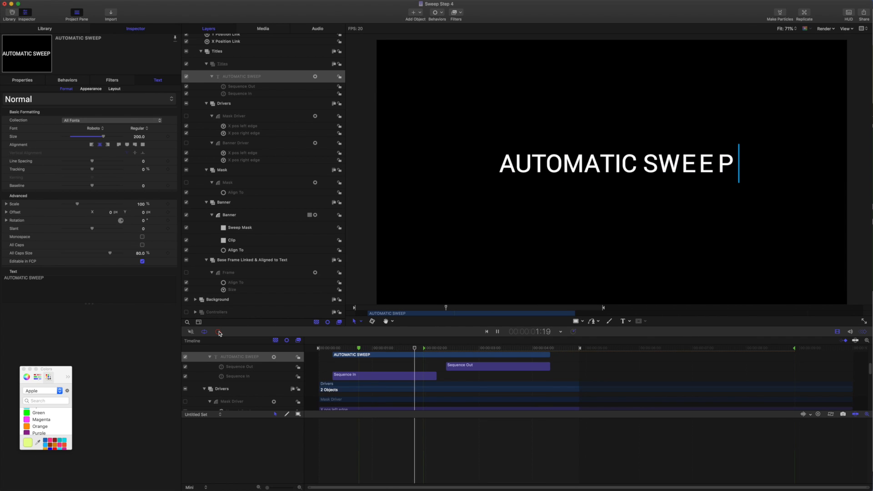
{"action": "key", "text": "space"}
{"action": "left_click_drag", "start_coordinate": [447, 349], "coordinate": [445, 349]}
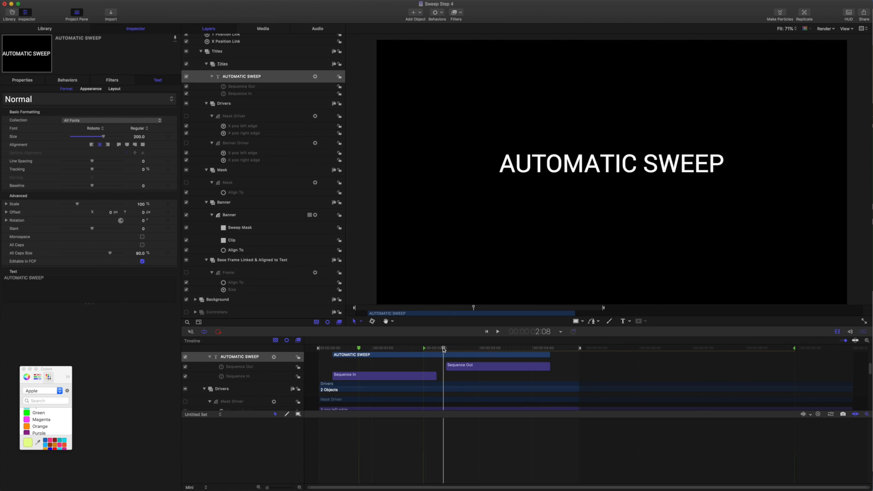
Add an image mask to the inner Titles group with the Mask shape as its source, and preview the playback.
{"action": "left_click", "coordinate": [221, 64]}
{"action": "right_click", "coordinate": [220, 64]}
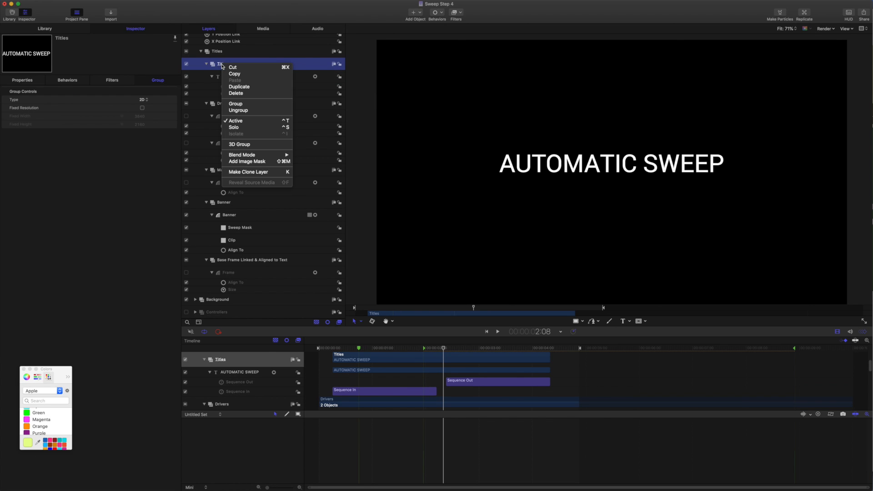
{"action": "left_click", "coordinate": [239, 161]}
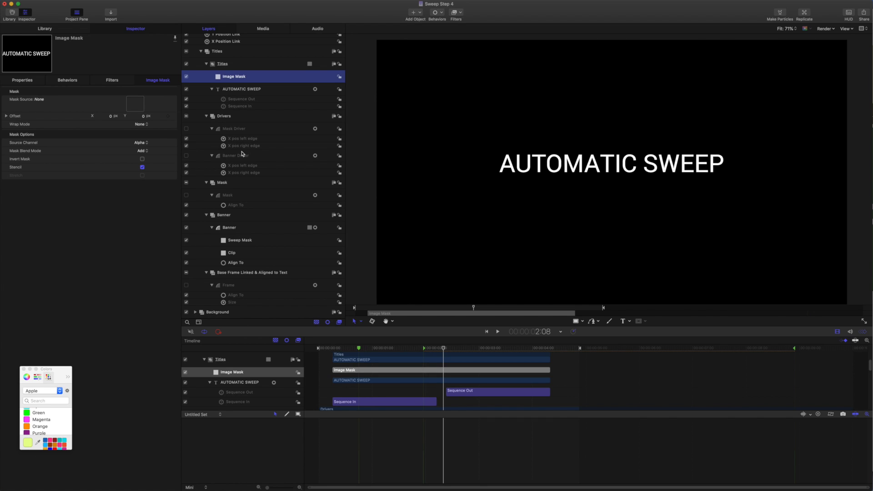
{"action": "left_click_drag", "start_coordinate": [227, 196], "coordinate": [135, 103]}
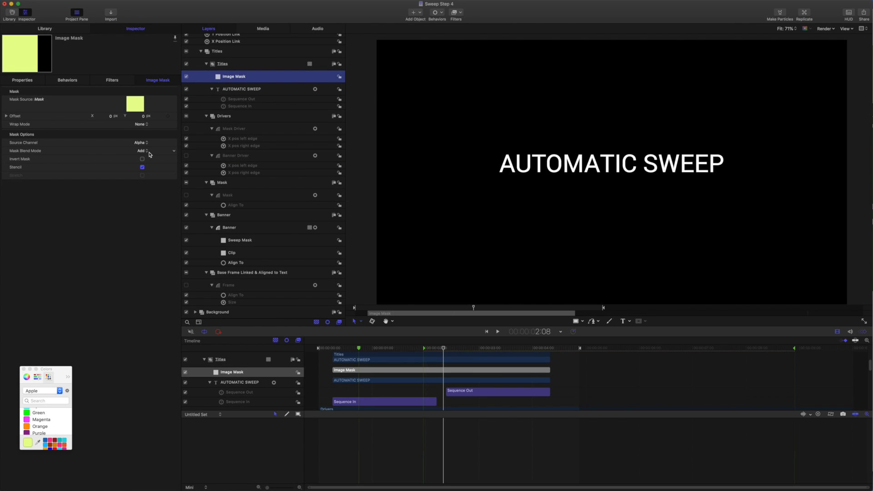
{"action": "left_click_drag", "start_coordinate": [444, 350], "coordinate": [302, 319]}
{"action": "key", "text": "space"}
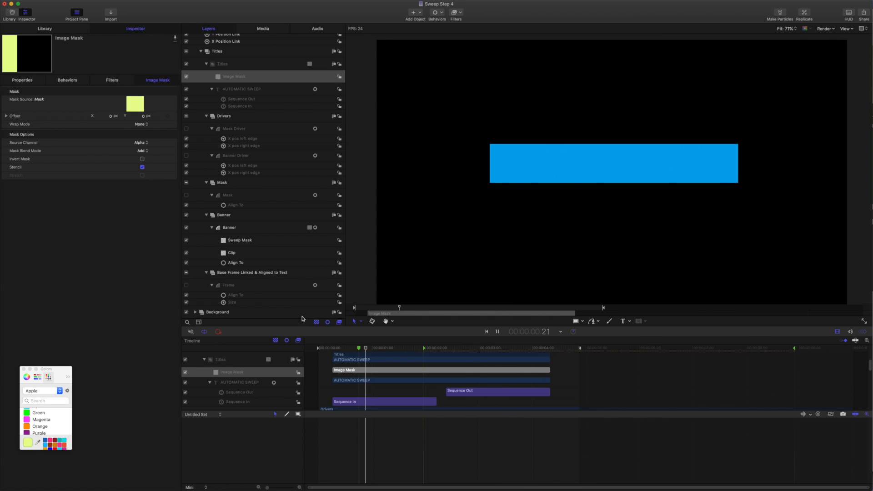
{"action": "key", "text": "space"}
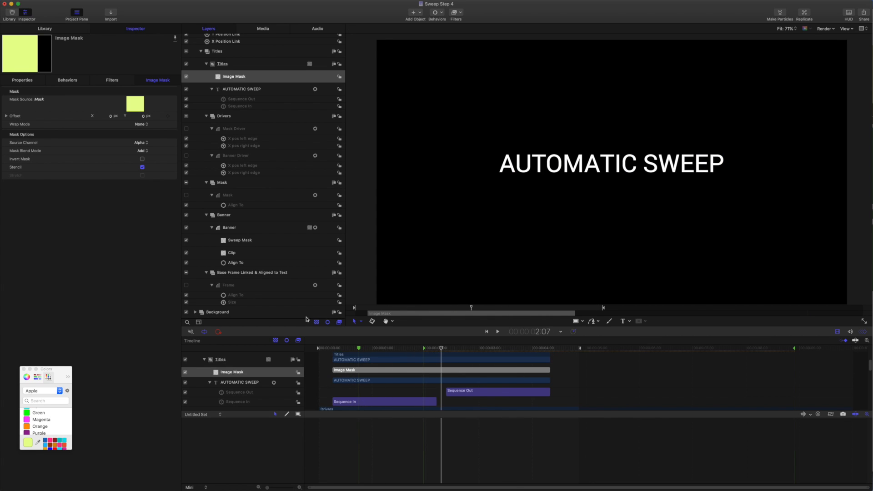
Disable the Banner's Clip and Sweep Mask and show the full view area to examine the banner's extent beyond the canvas.
{"action": "scroll", "coordinate": [249, 252], "scroll_direction": "down", "scroll_amount": 2}
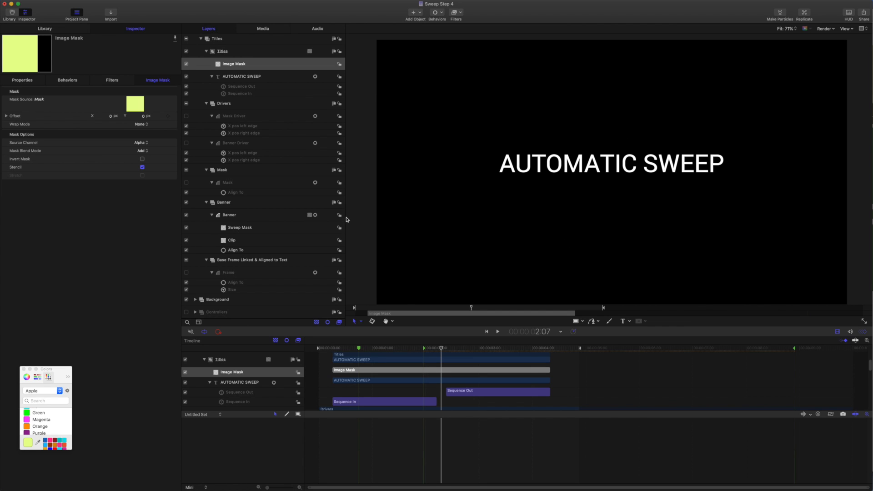
{"action": "left_click", "coordinate": [186, 241]}
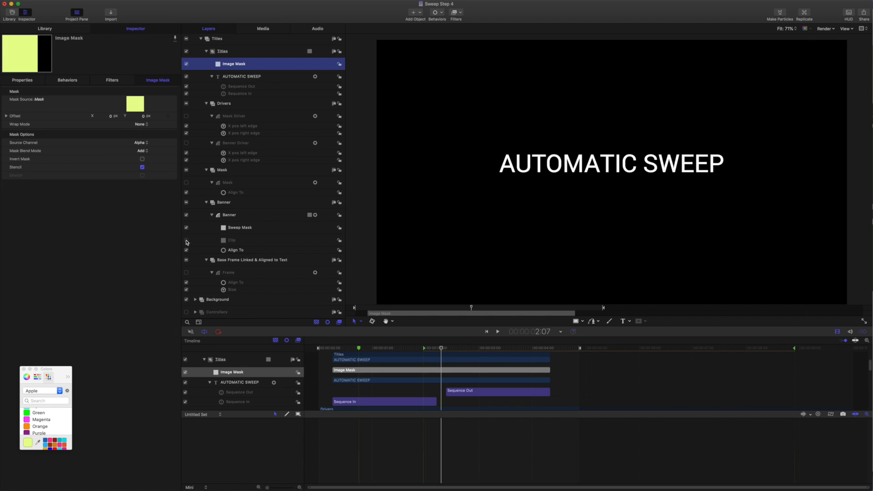
{"action": "left_click", "coordinate": [186, 228]}
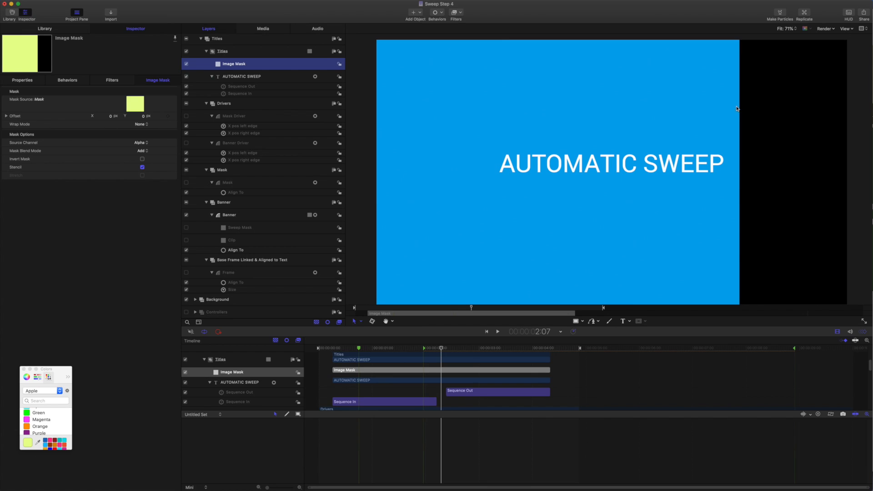
{"action": "scroll", "coordinate": [737, 109], "scroll_direction": "down", "scroll_amount": 5}
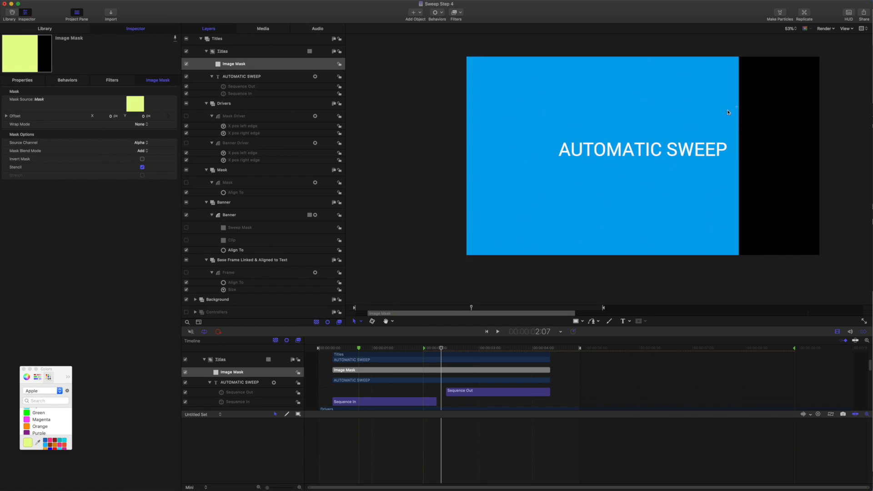
{"action": "left_click", "coordinate": [843, 30]}
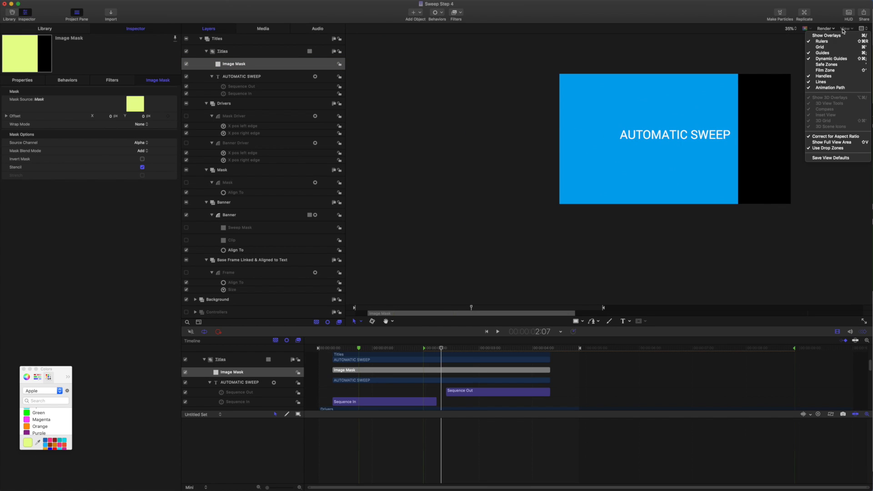
{"action": "left_click", "coordinate": [828, 142]}
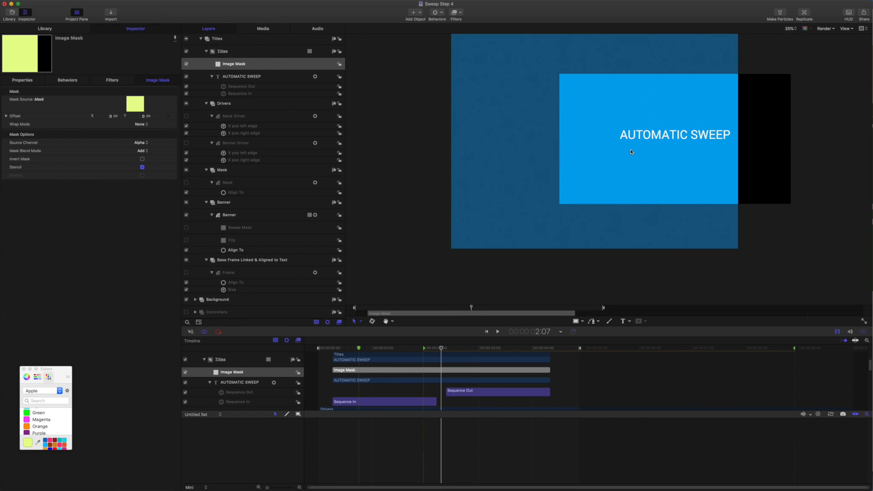
{"action": "left_click", "coordinate": [397, 167]}
{"action": "key", "text": "shift+z"}
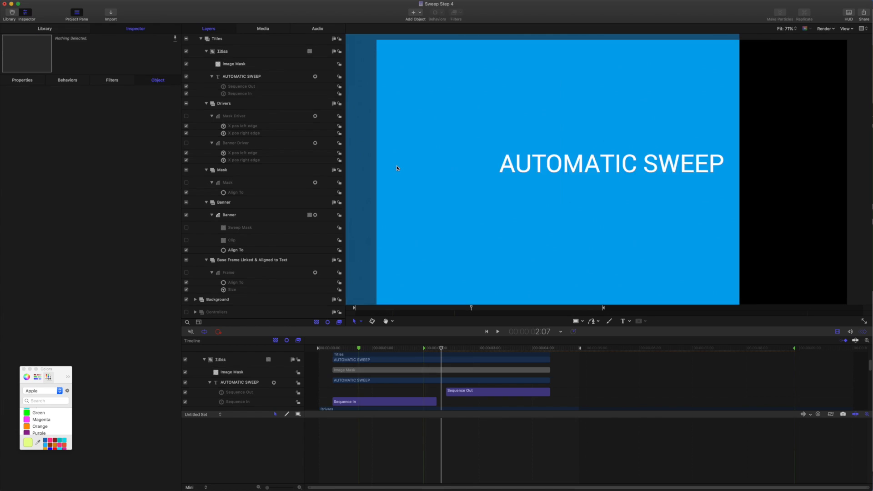
Re-enable the Banner's Sweep Mask and Clip, and play the sweep from the start.
{"action": "left_click", "coordinate": [186, 228]}
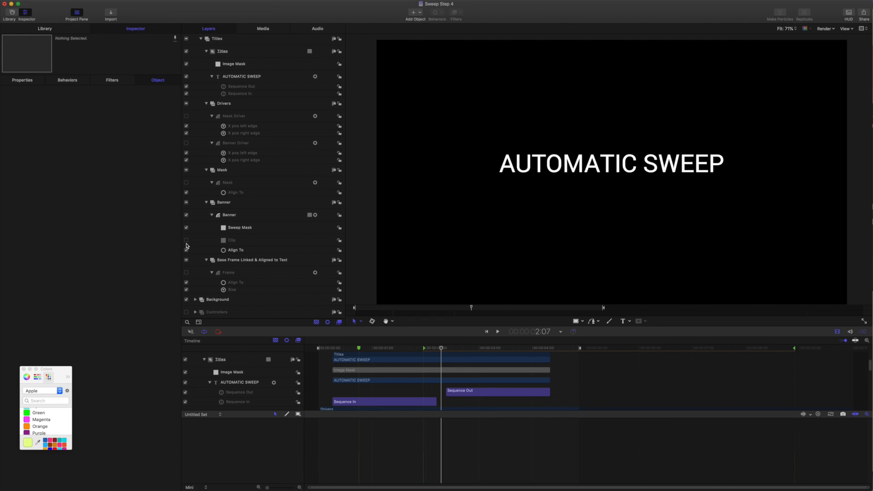
{"action": "left_click", "coordinate": [186, 240]}
{"action": "left_click_drag", "start_coordinate": [442, 348], "coordinate": [285, 316]}
{"action": "key", "text": "space"}
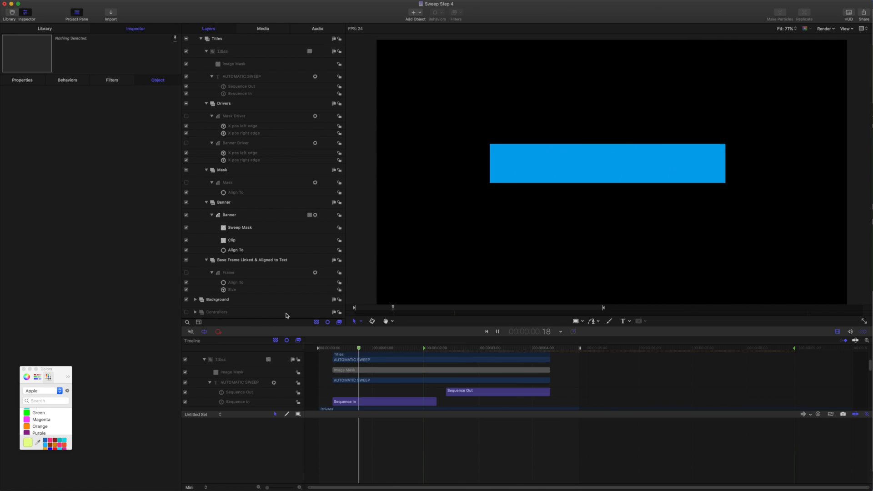
{"action": "key", "text": "space"}
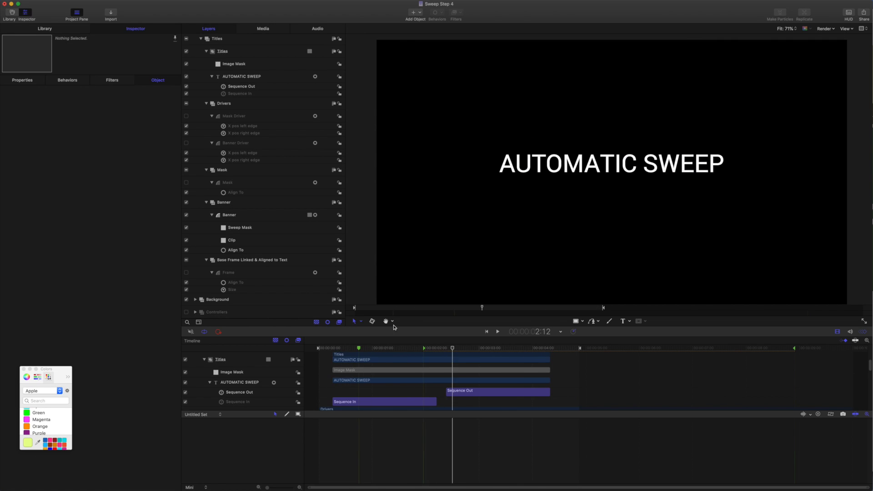
Add an image mask to the outer Banner group with the AUTOMATIC SWEEP text as source and Subtract as its mask blend mode.
{"action": "left_click_drag", "start_coordinate": [454, 349], "coordinate": [440, 349]}
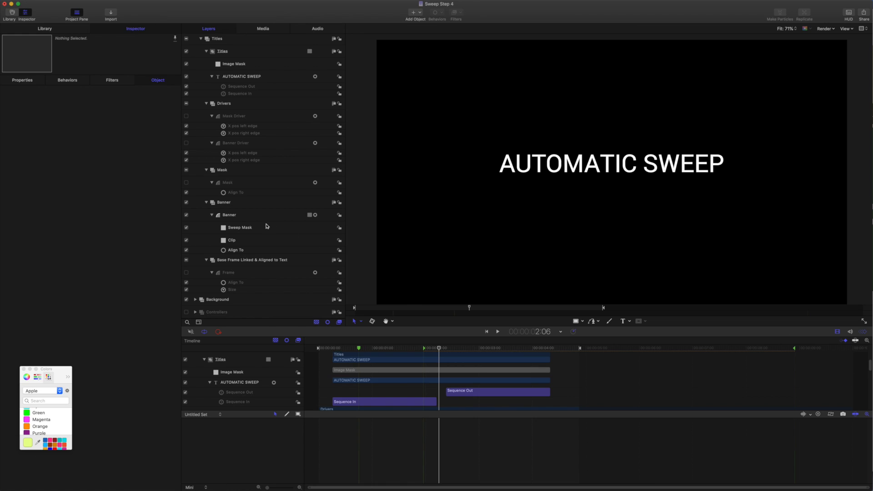
{"action": "left_click", "coordinate": [229, 206]}
{"action": "right_click", "coordinate": [229, 205]}
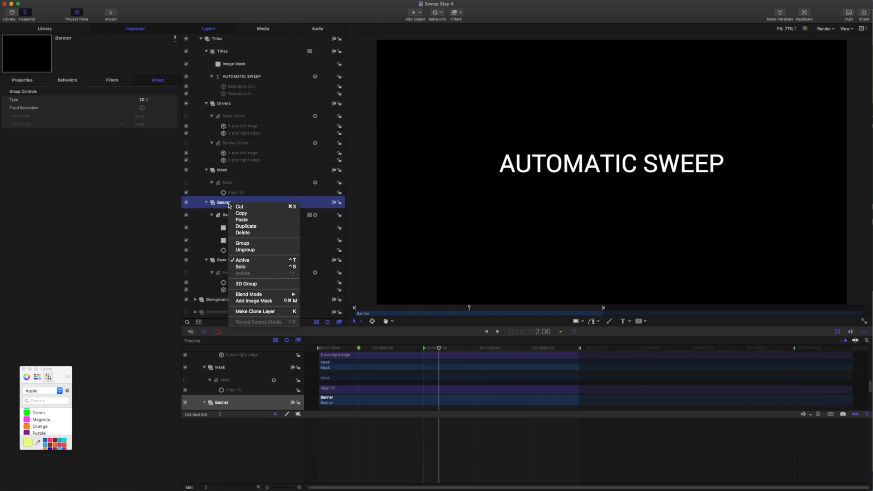
{"action": "left_click", "coordinate": [250, 301]}
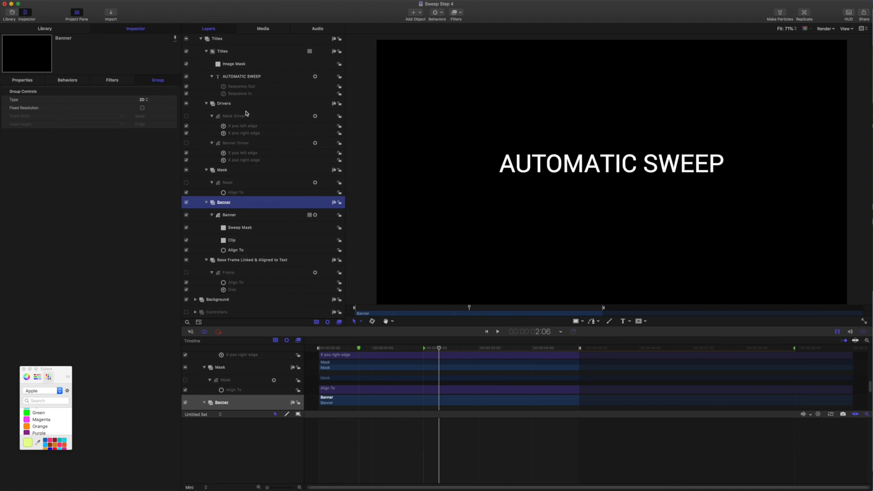
{"action": "left_click_drag", "start_coordinate": [244, 77], "coordinate": [137, 105]}
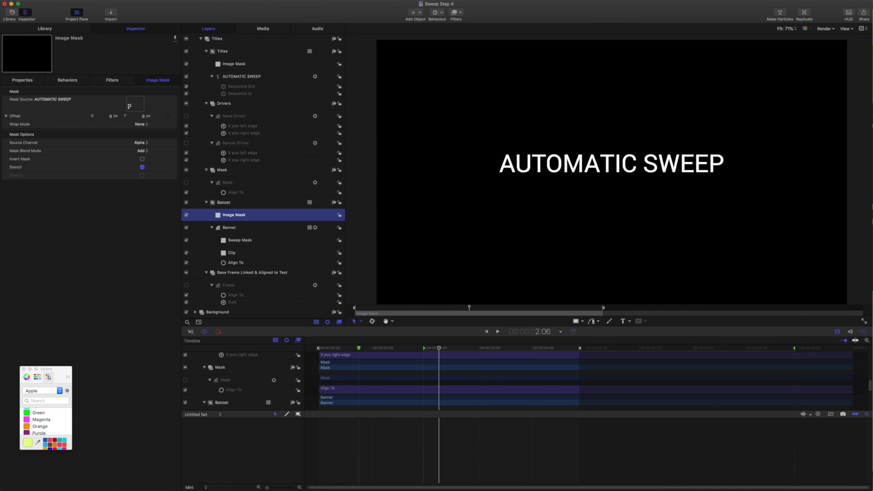
{"action": "left_click", "coordinate": [140, 151]}
{"action": "left_click", "coordinate": [141, 158]}
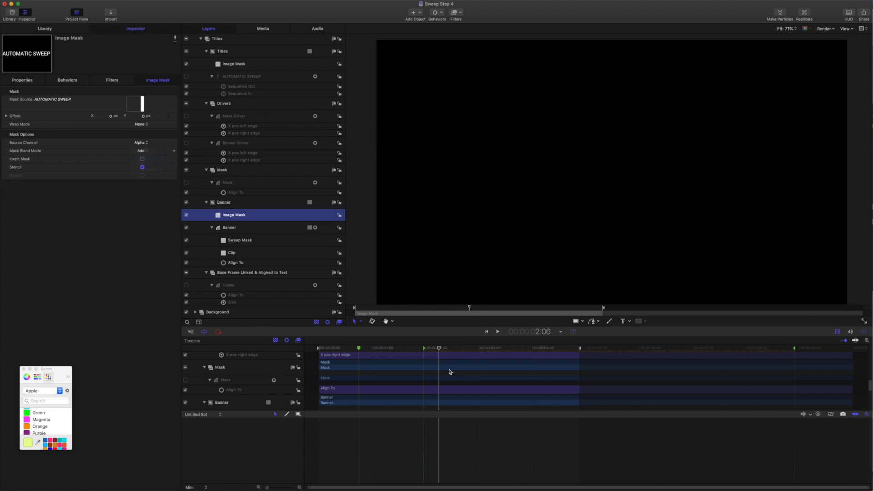
With the playhead at 1:04, re-enable the AUTOMATIC SWEEP text layer and preview the sweep's playback.
{"action": "left_click_drag", "start_coordinate": [439, 351], "coordinate": [381, 341]}
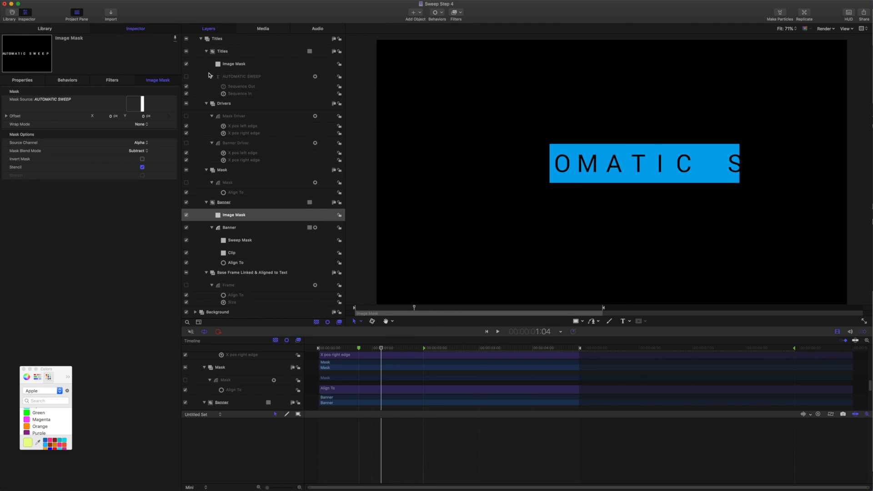
{"action": "left_click", "coordinate": [186, 77]}
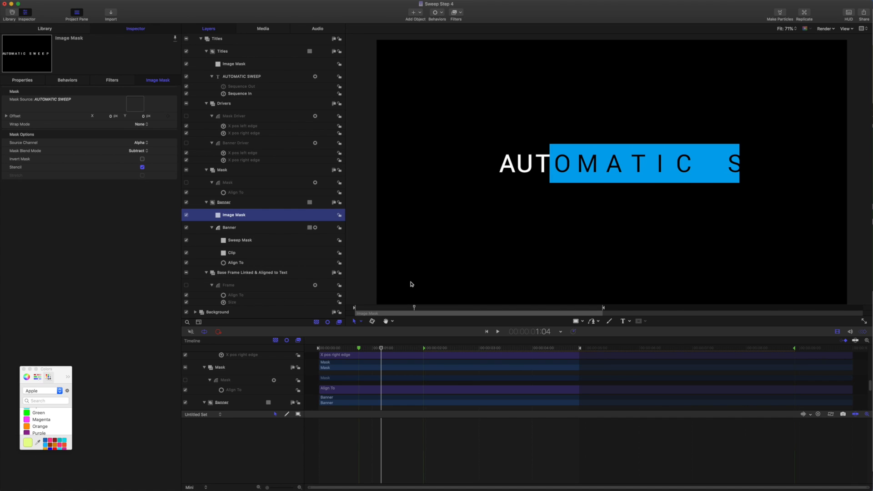
{"action": "key", "text": "space"}
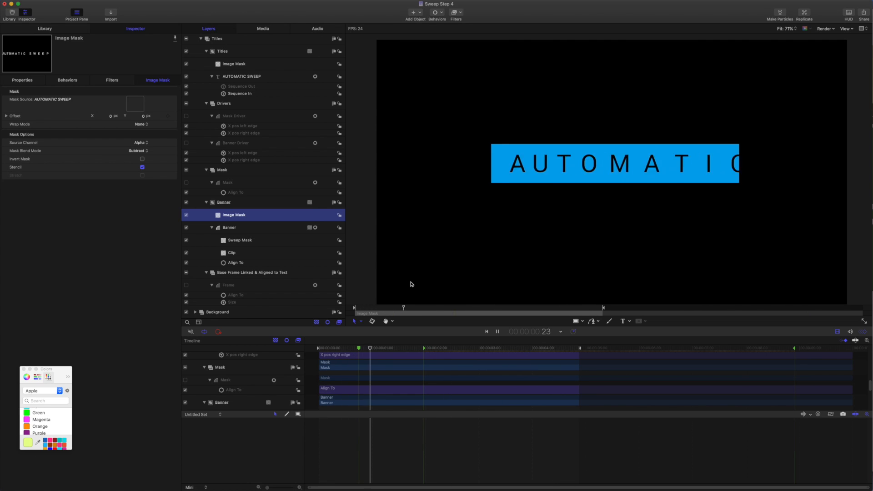
{"action": "key", "text": "space"}
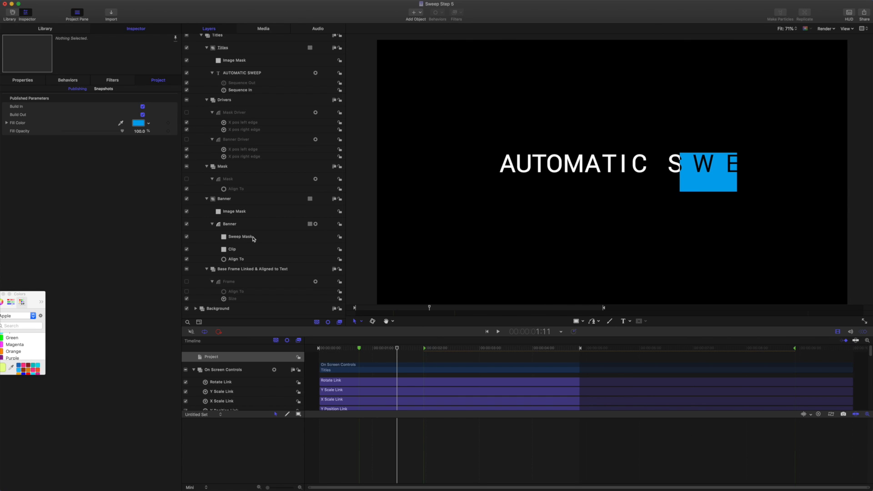
Publish the X Offset and Y Offset parameters of the Frame's Size link behavior.
{"action": "scroll", "coordinate": [256, 237], "scroll_direction": "down", "scroll_amount": 2}
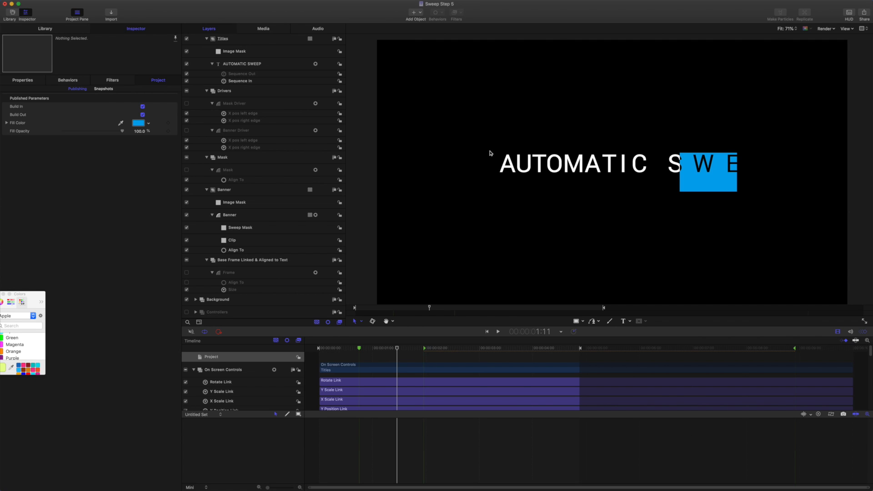
{"action": "left_click", "coordinate": [235, 291]}
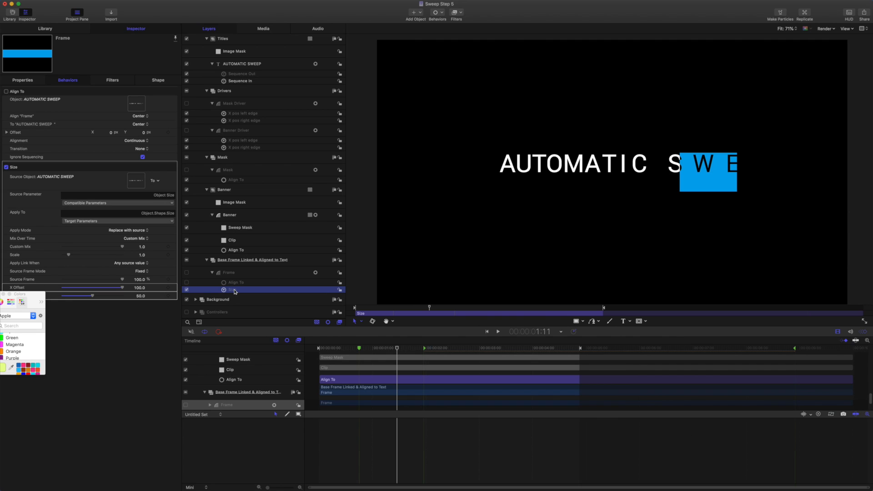
{"action": "left_click", "coordinate": [174, 288]}
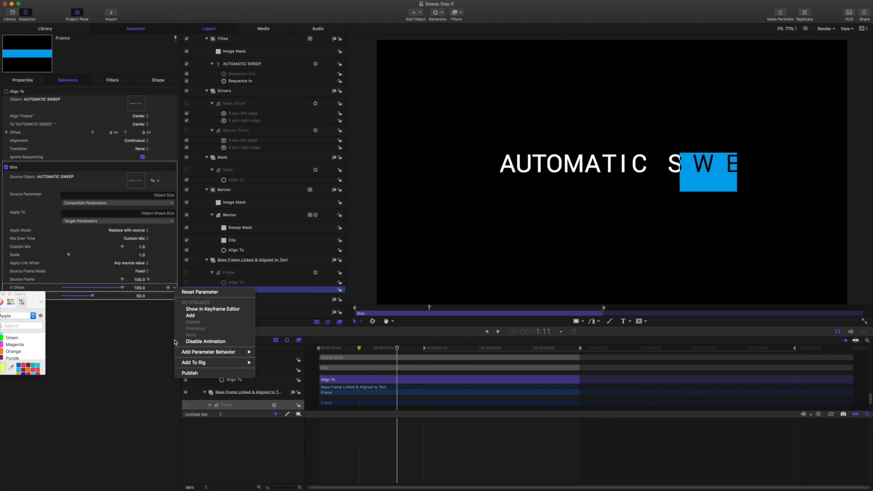
{"action": "left_click", "coordinate": [180, 373]}
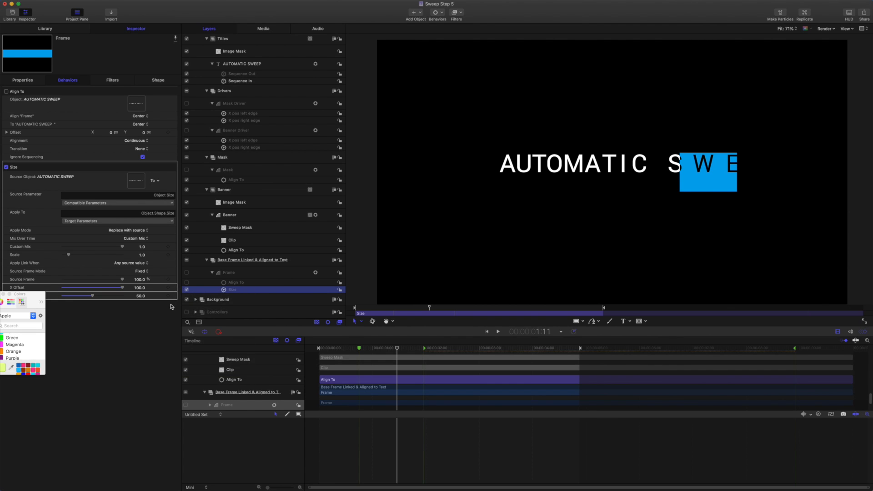
{"action": "left_click", "coordinate": [174, 296]}
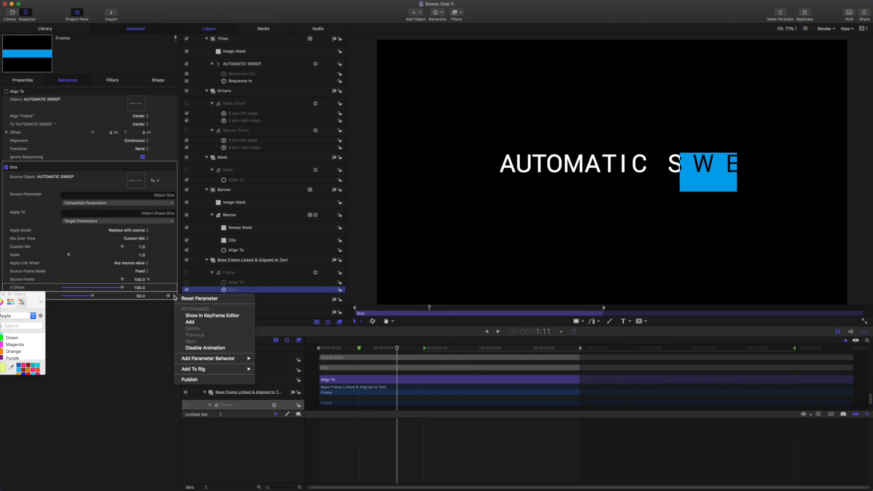
{"action": "left_click", "coordinate": [184, 379]}
Rename the project's published X Offset to Adjust Width and the published Y Offset to Adjust Height.
{"action": "left_click", "coordinate": [244, 41]}
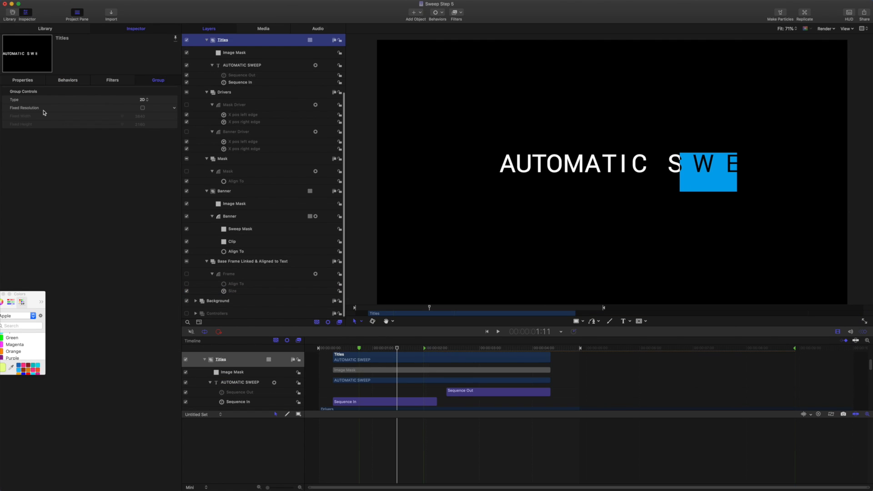
{"action": "scroll", "coordinate": [210, 54], "scroll_direction": "up", "scroll_amount": 5}
{"action": "left_click", "coordinate": [209, 39]}
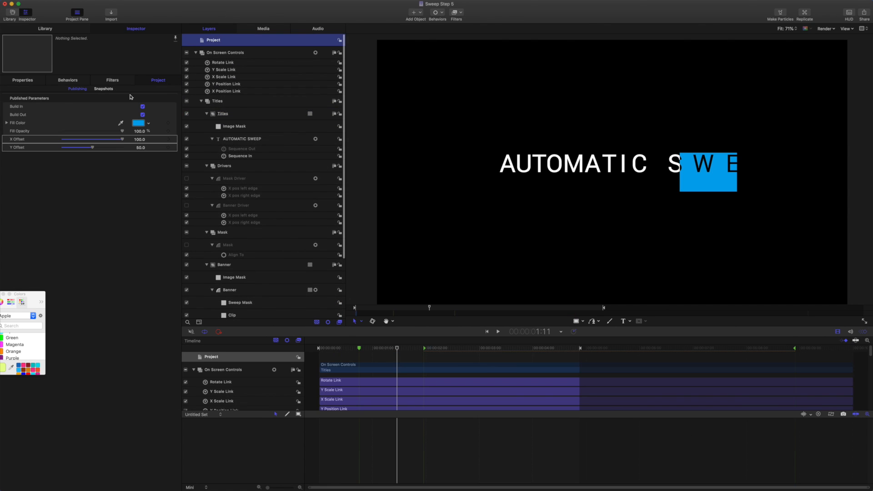
{"action": "double_click", "coordinate": [18, 140]}
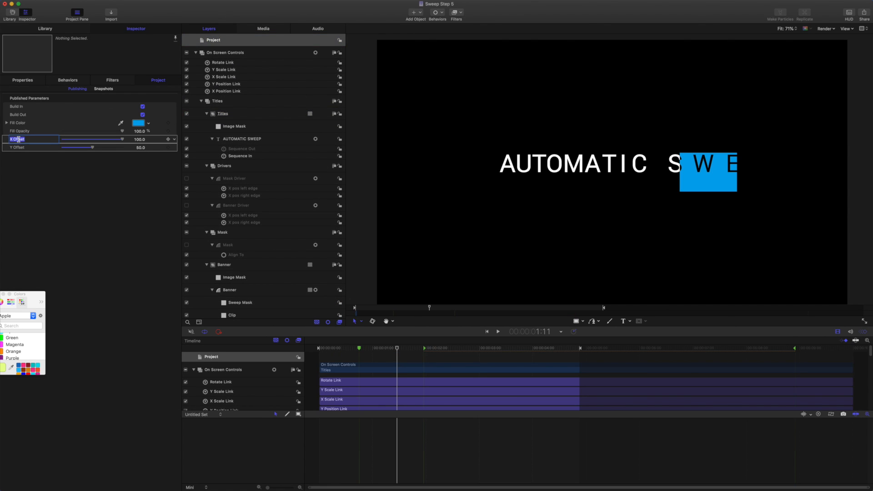
{"action": "type", "text": "A"}
{"action": "key", "text": "Return"}
{"action": "double_click", "coordinate": [19, 147]}
{"action": "type", "text": "Adjust Heig"}
{"action": "key", "text": "BackSpace"}
{"action": "key", "text": "BackSpace"}
{"action": "key", "text": "BackSpace"}
{"action": "key", "text": "Return"}
Add a Link parameter behavior to Sequence Out's Position X with the AUTOMATIC SWEEP text as its source object.
{"action": "left_click", "coordinate": [254, 157]}
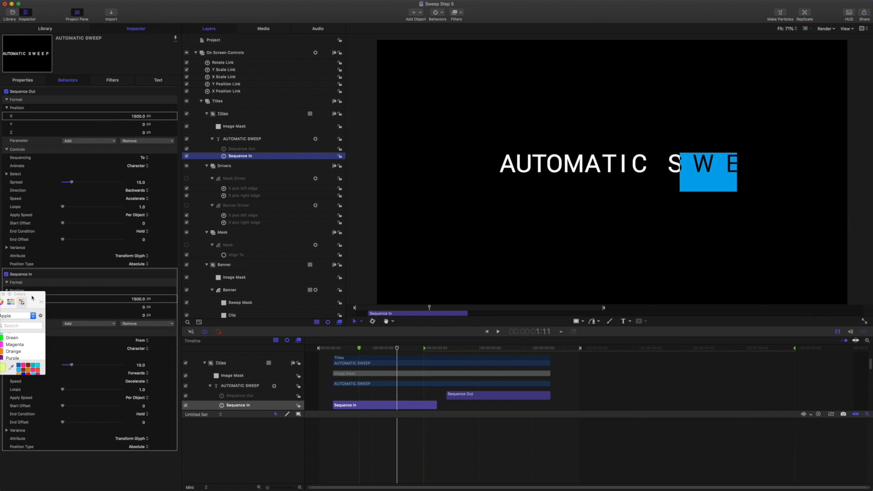
{"action": "left_click_drag", "start_coordinate": [32, 298], "coordinate": [103, 388]}
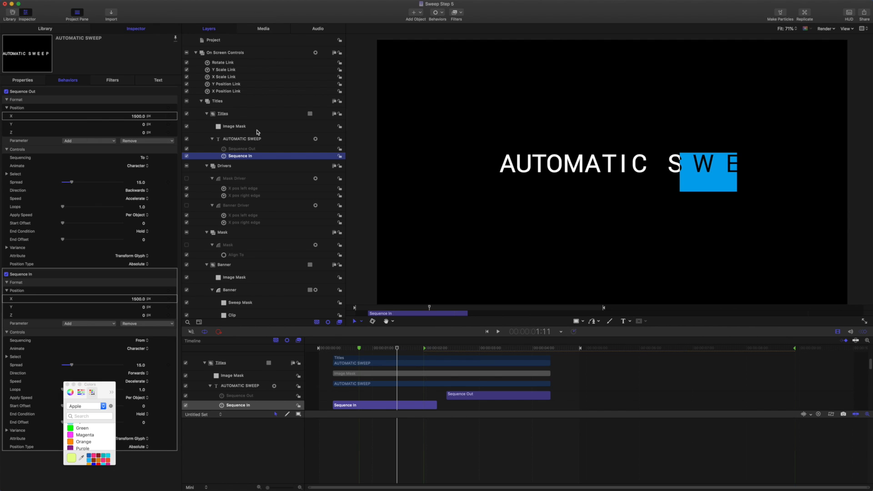
{"action": "left_click", "coordinate": [240, 150]}
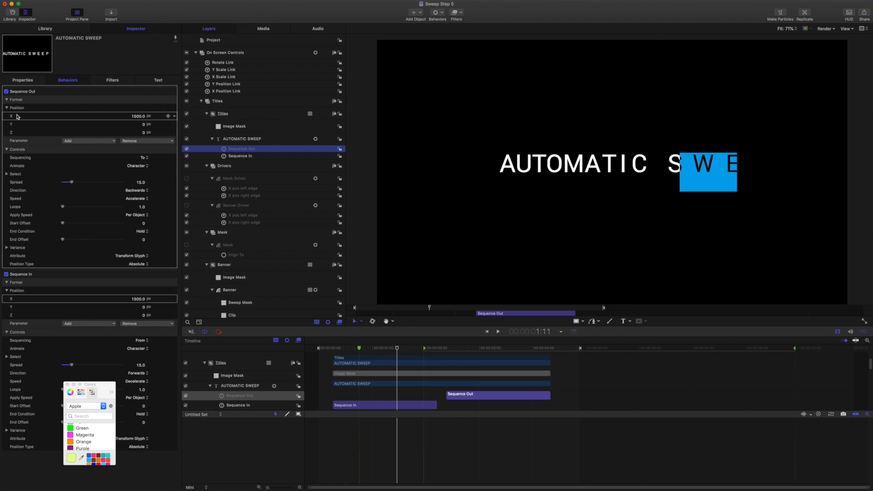
{"action": "left_click", "coordinate": [174, 117]}
{"action": "mouse_move", "coordinate": [186, 182]}
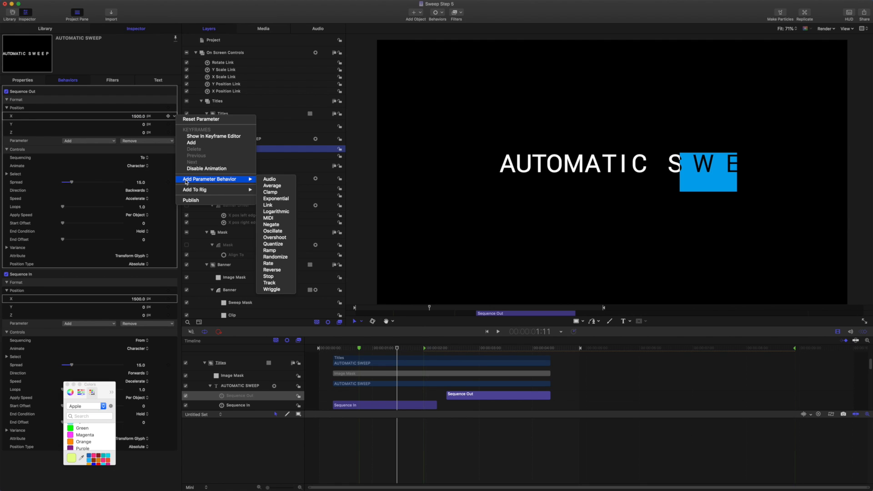
{"action": "left_click", "coordinate": [278, 206]}
{"action": "left_click_drag", "start_coordinate": [246, 139], "coordinate": [134, 106]}
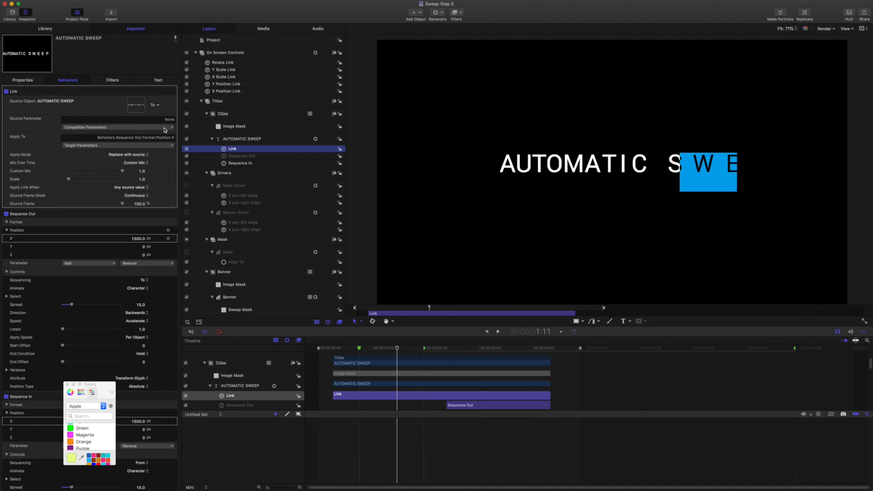
Set the link's source parameter to Sequence In's Format Position X and rename the behavior X to In.
{"action": "left_click", "coordinate": [163, 129]}
{"action": "mouse_move", "coordinate": [148, 151]}
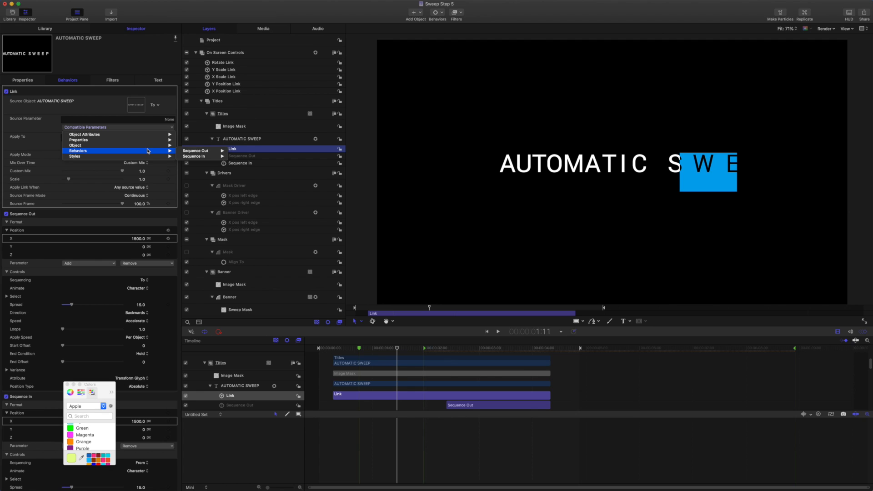
{"action": "mouse_move", "coordinate": [191, 159]}
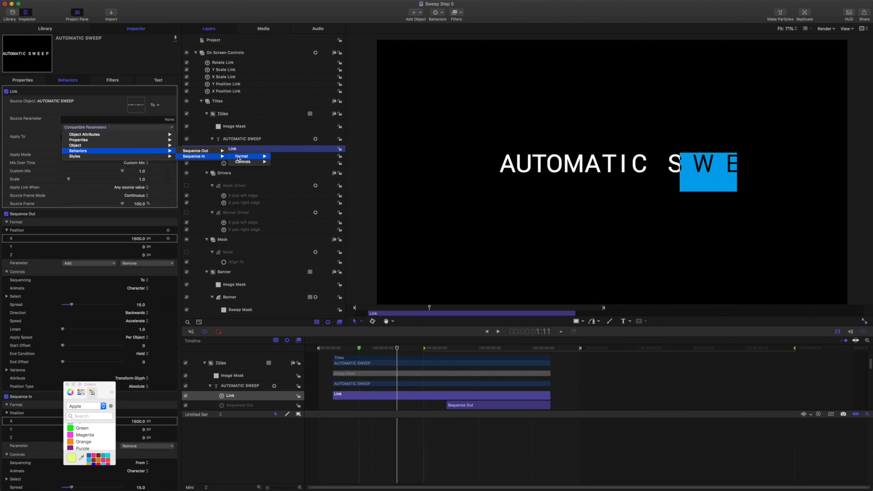
{"action": "mouse_move", "coordinate": [247, 163]}
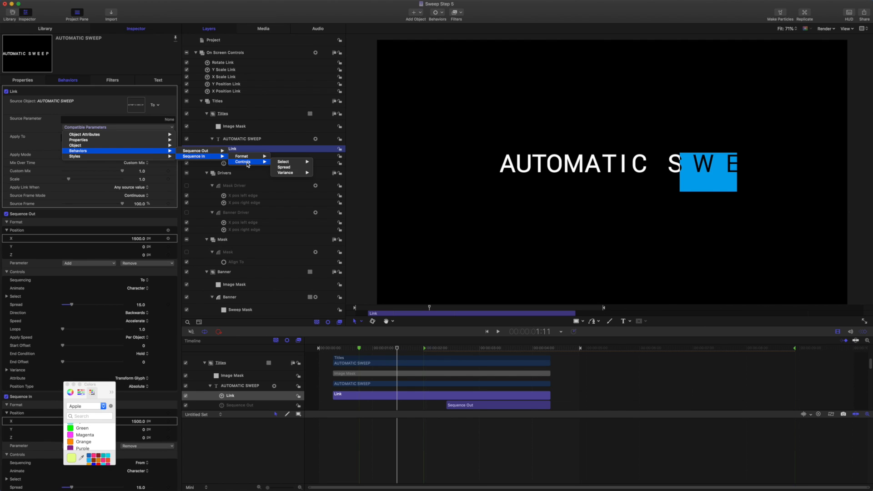
{"action": "mouse_move", "coordinate": [291, 156]}
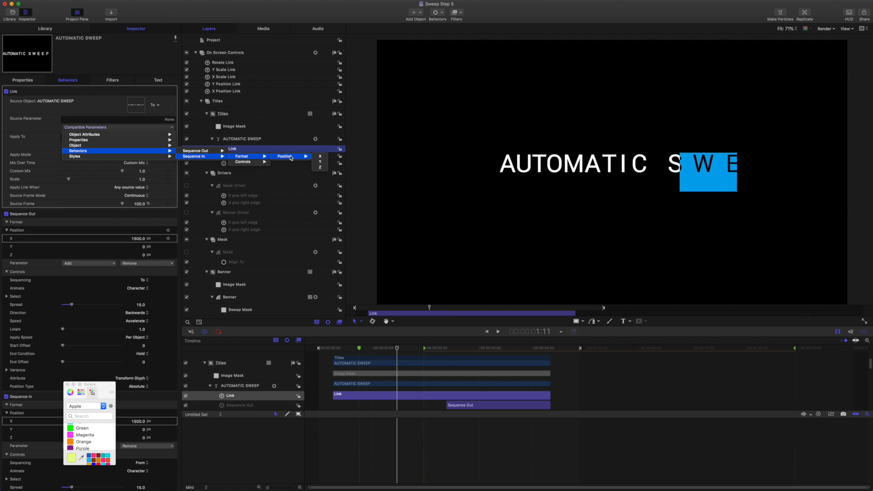
{"action": "left_click", "coordinate": [320, 156]}
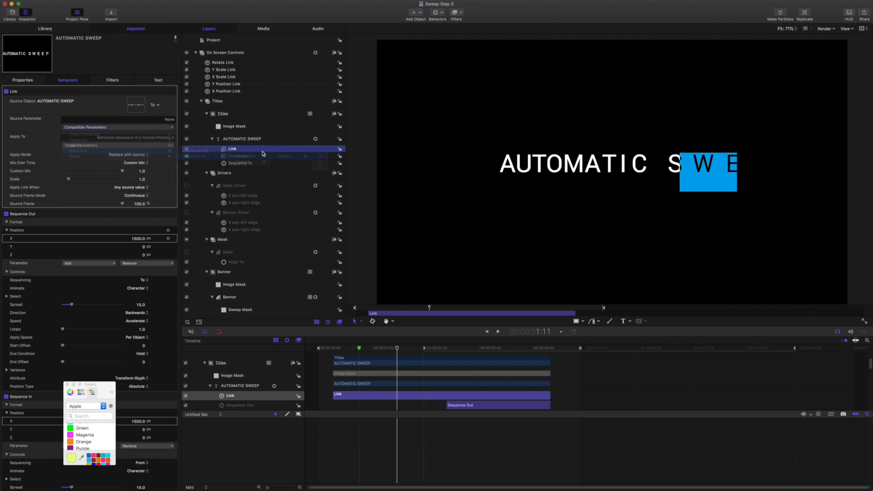
{"action": "double_click", "coordinate": [237, 150]}
{"action": "type", "text": "X to In"}
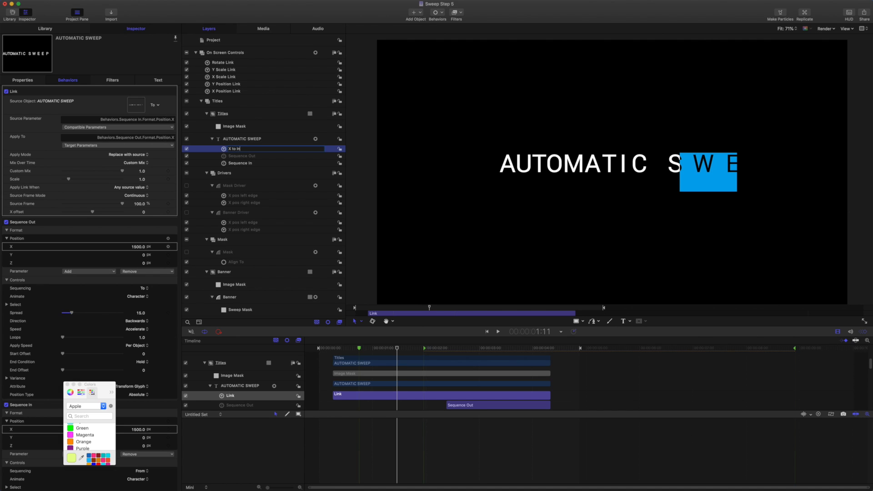
{"action": "key", "text": "Return"}
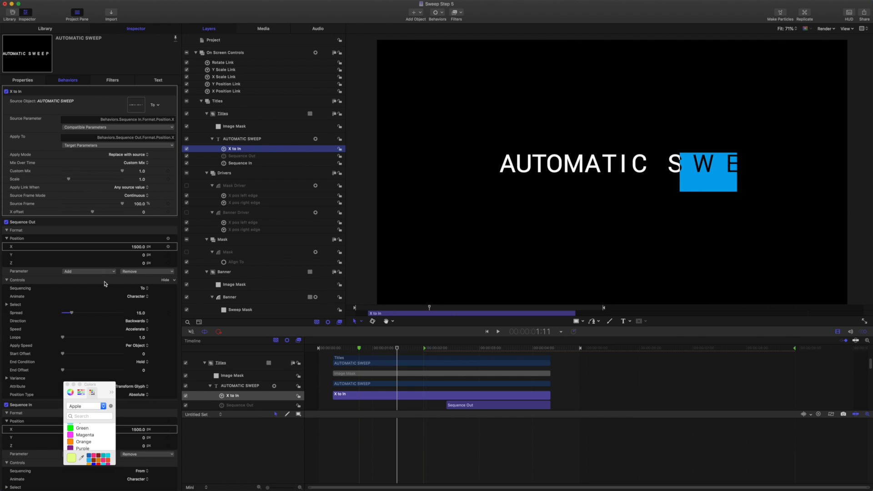
Publish Sequence In's Position X parameter and show the project's published parameters.
{"action": "left_click_drag", "start_coordinate": [108, 389], "coordinate": [68, 239]}
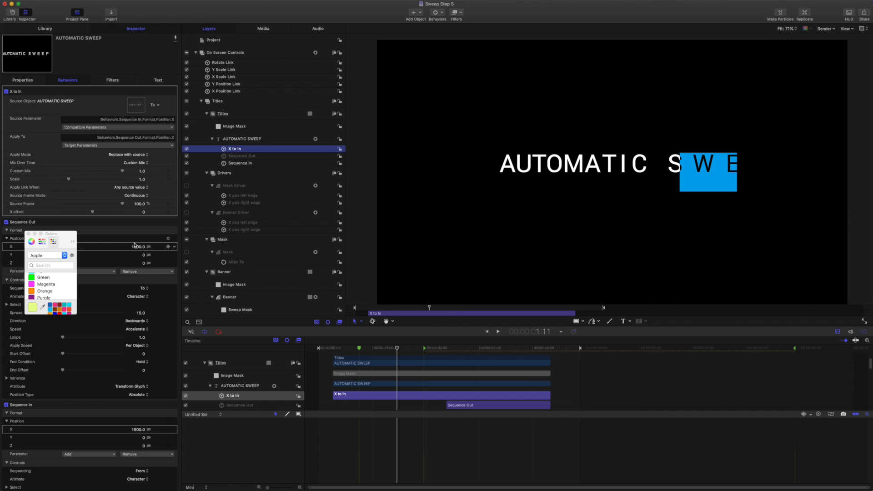
{"action": "left_click_drag", "start_coordinate": [69, 233], "coordinate": [75, 161]}
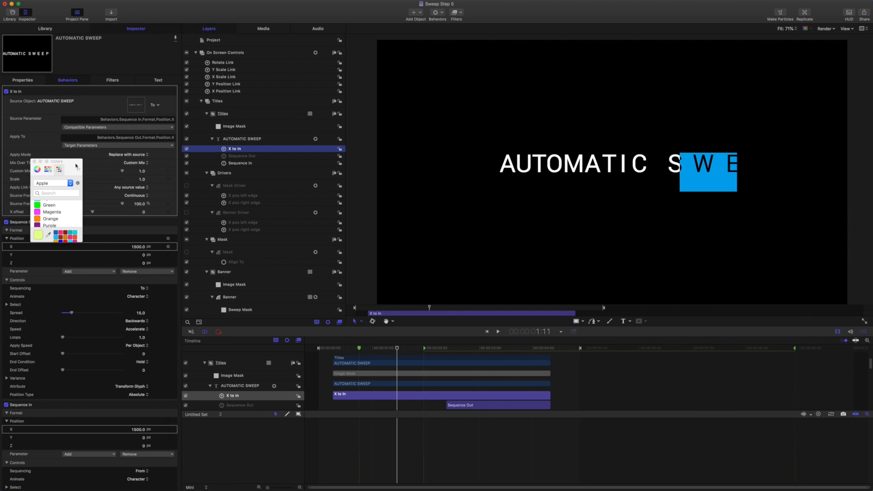
{"action": "scroll", "coordinate": [166, 259], "scroll_direction": "down", "scroll_amount": 5}
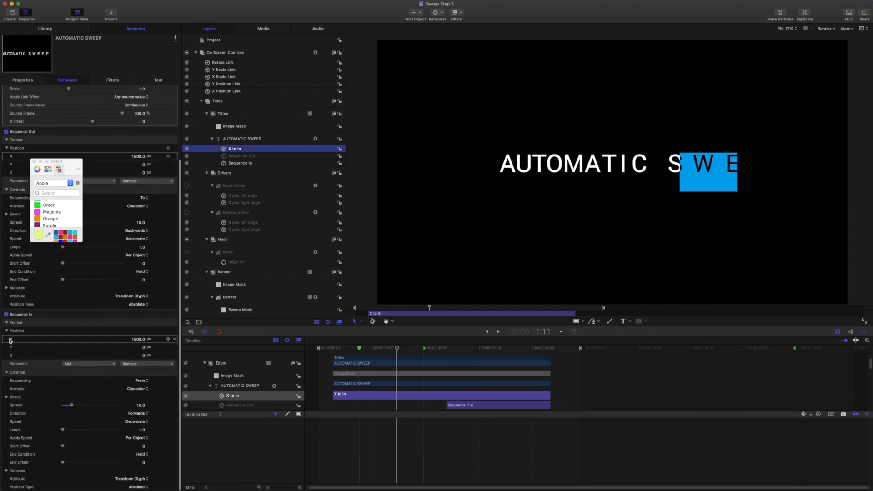
{"action": "left_click", "coordinate": [174, 339]}
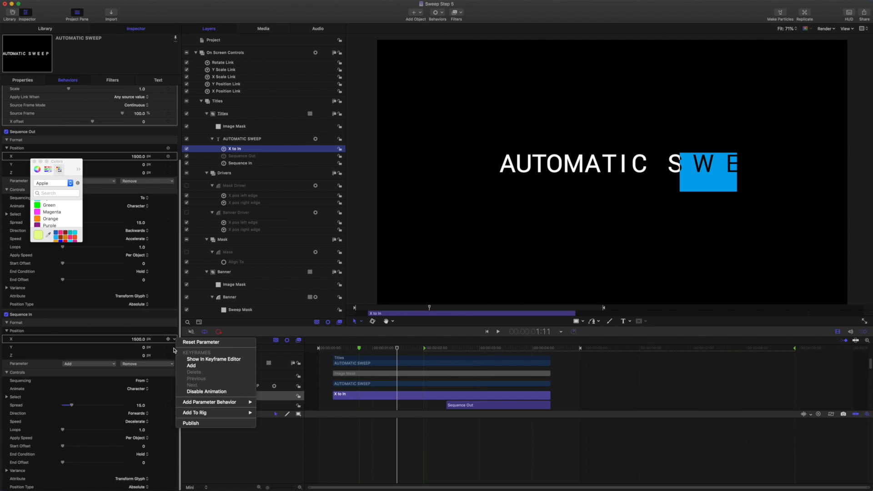
{"action": "left_click", "coordinate": [191, 423]}
{"action": "scroll", "coordinate": [218, 78], "scroll_direction": "up", "scroll_amount": 5}
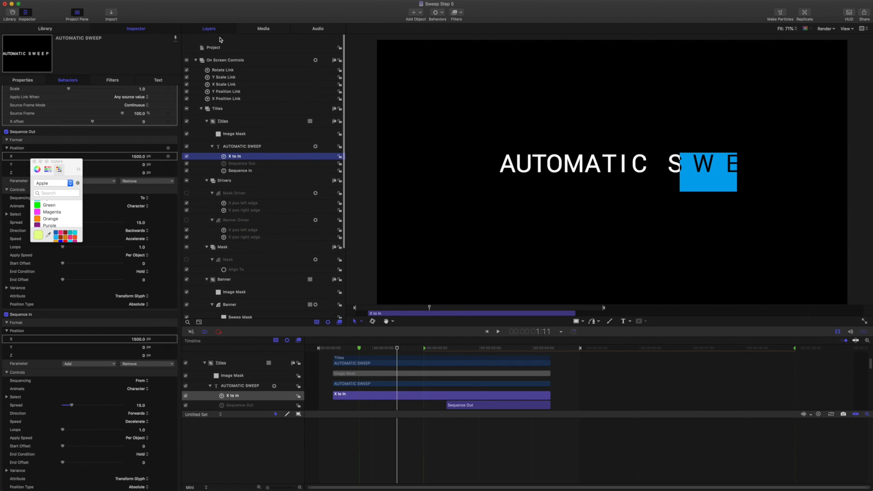
{"action": "left_click", "coordinate": [215, 40]}
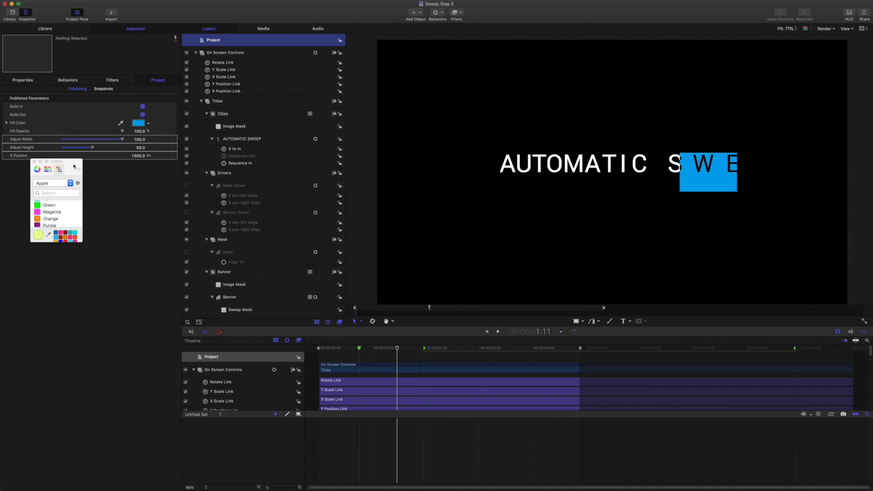
Rename the project's published X.Position parameter to Origin, moving the colour window clear of the parameter list.
{"action": "left_click_drag", "start_coordinate": [75, 166], "coordinate": [97, 230]}
{"action": "left_click", "coordinate": [25, 133]}
{"action": "left_click", "coordinate": [20, 157]}
{"action": "double_click", "coordinate": [20, 157]}
{"action": "type", "text": "O"}
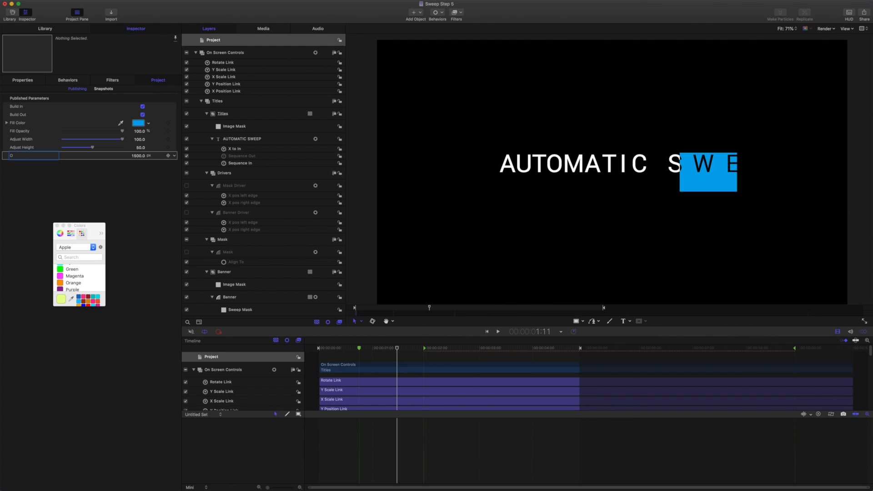
{"action": "type", "text": "rigin"}
{"action": "key", "text": "Return"}
Switch to Final Cut Pro and play the Sweep Step 5 title from the start.
{"action": "mouse_move", "coordinate": [656, 1]}
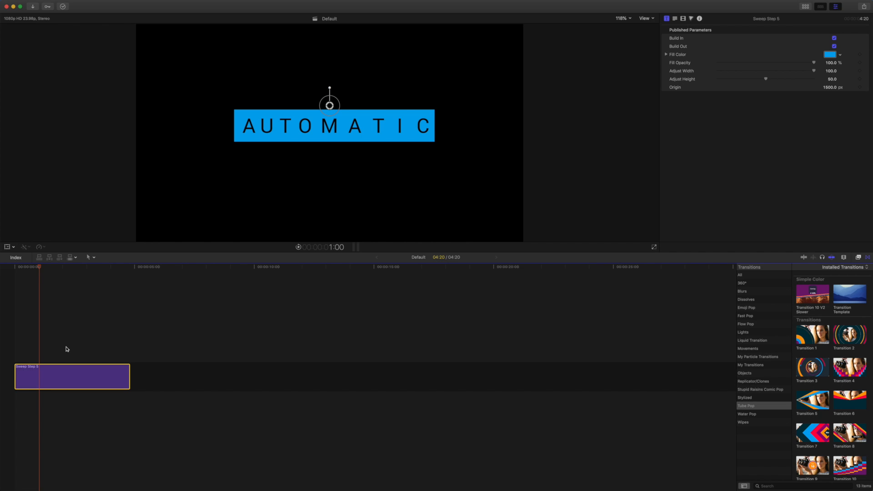
{"action": "left_click_drag", "start_coordinate": [42, 269], "coordinate": [2, 269]}
{"action": "key", "text": "space"}
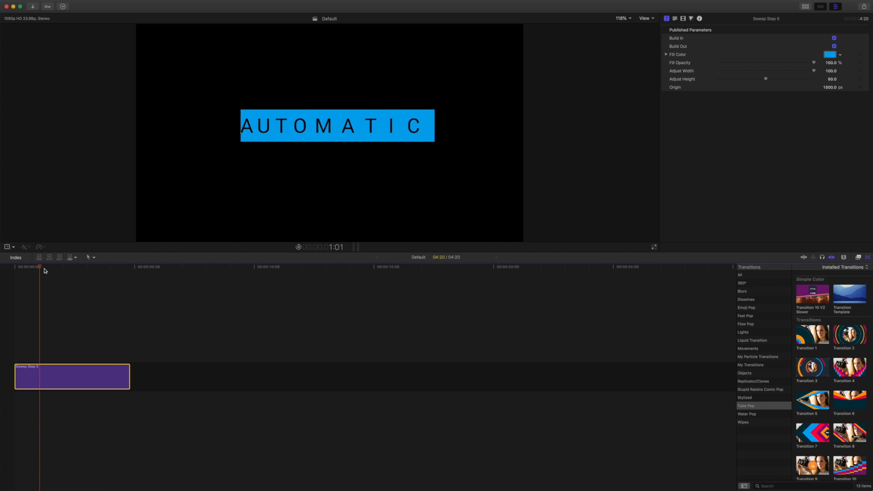
{"action": "key", "text": "space"}
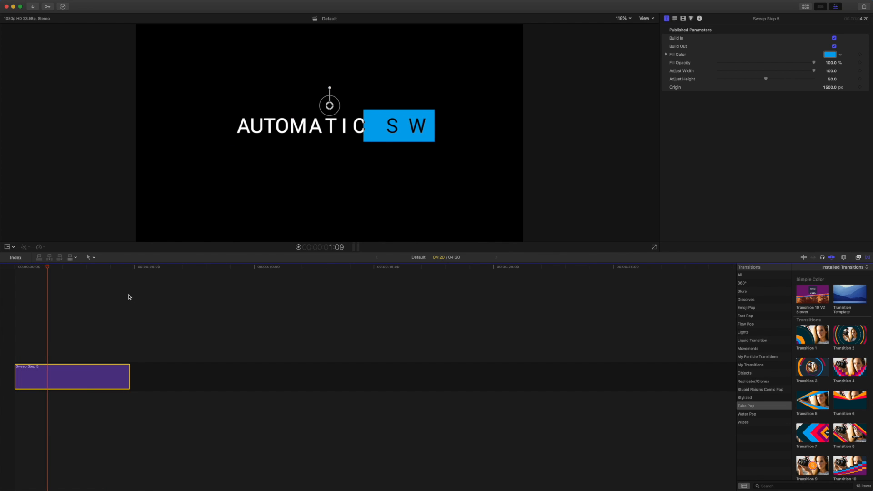
Extend the title's text to three lines: AUTOMATIC SWEEP LONGER, LINE LINE LINE, and LINES LINES.
{"action": "left_click", "coordinate": [675, 18]}
{"action": "left_click", "coordinate": [715, 51]}
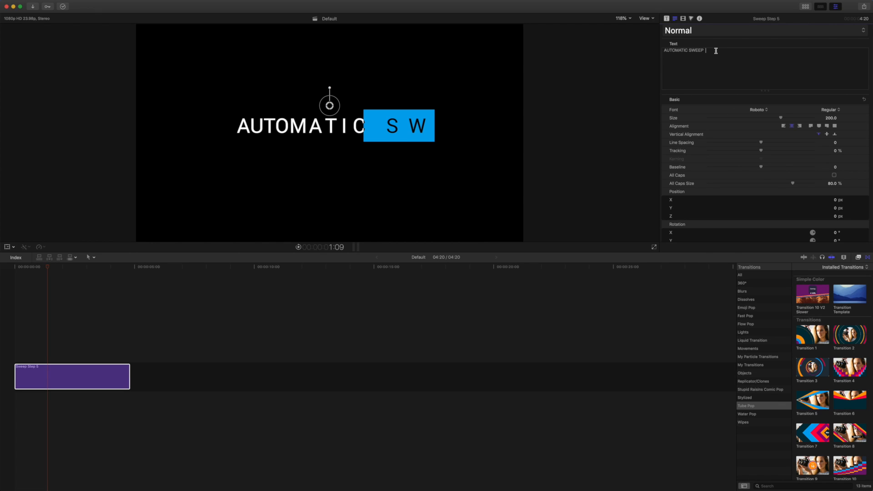
{"action": "type", "text": "LONGER"}
{"action": "key", "text": "Return"}
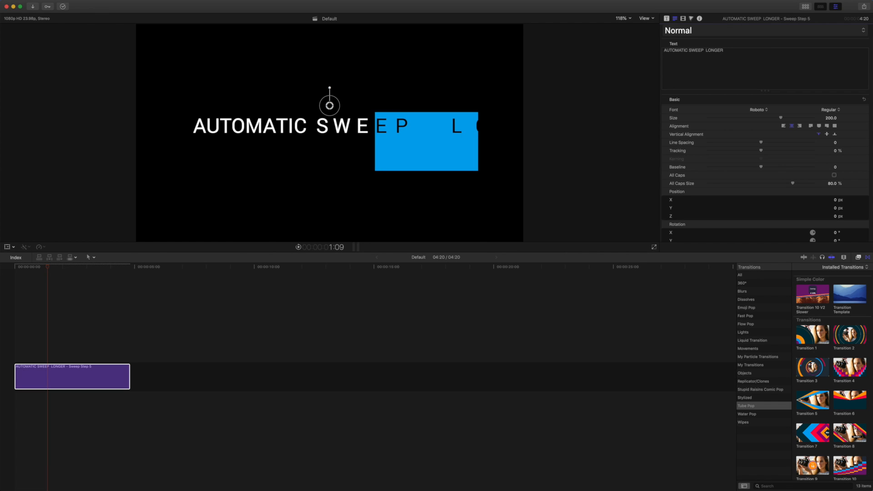
{"action": "type", "text": "LINE LINE"}
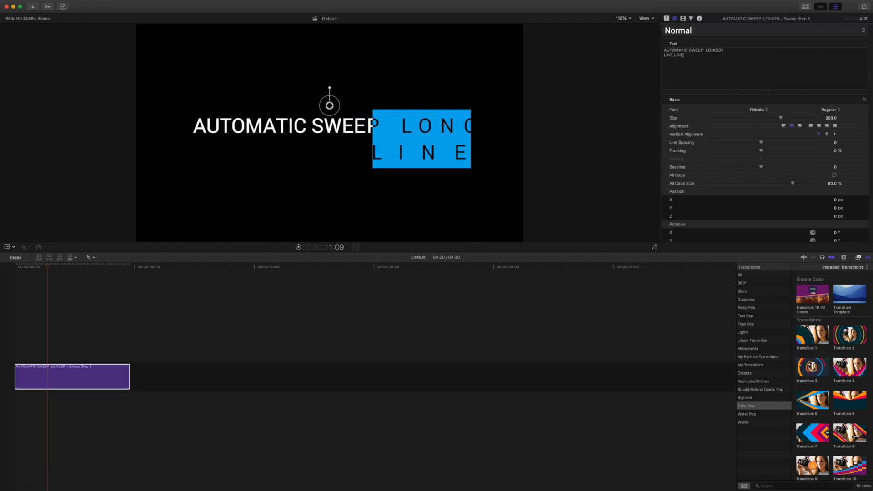
{"action": "type", "text": " LINE"}
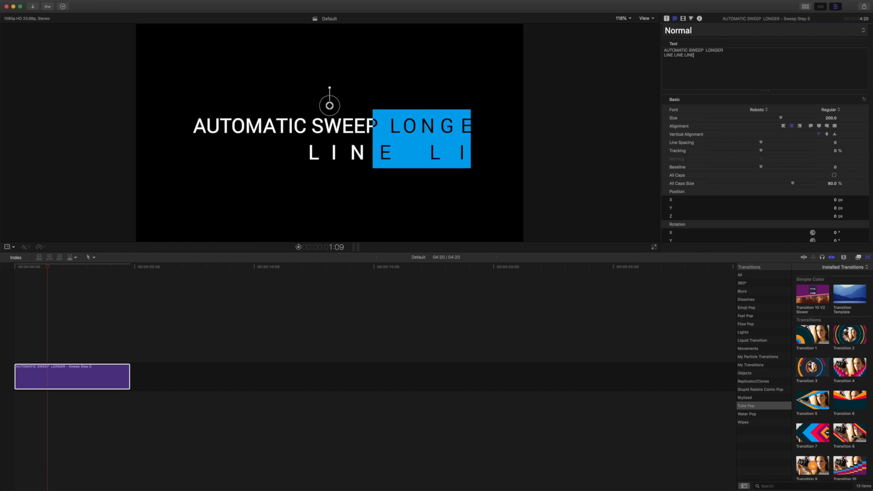
{"action": "key", "text": "Return"}
{"action": "type", "text": "LINES LINES"}
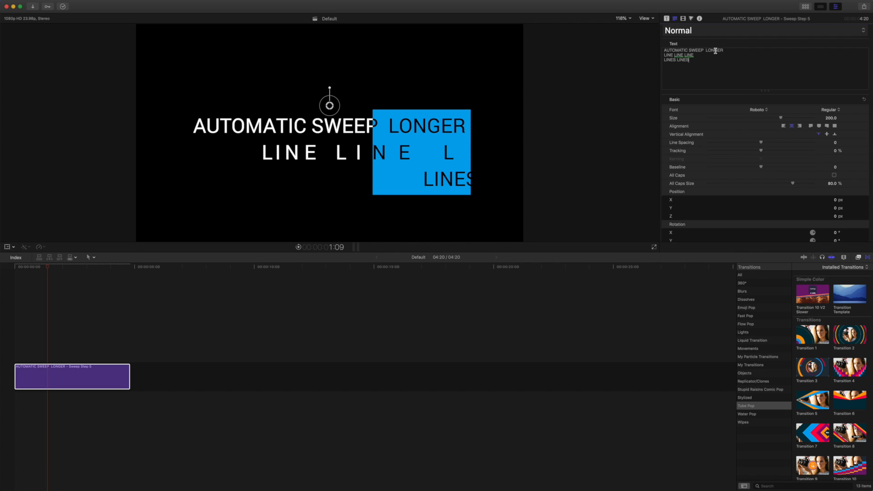
Play the three-line title from the start and move back to frame 20 to check its letter positions.
{"action": "left_click_drag", "start_coordinate": [48, 267], "coordinate": [6, 263]}
{"action": "key", "text": "space"}
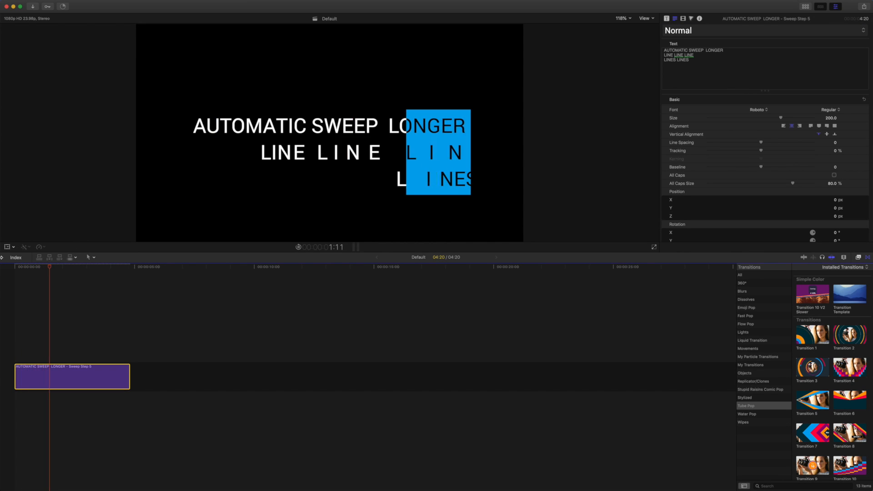
{"action": "key", "text": "space"}
{"action": "left_click_drag", "start_coordinate": [69, 267], "coordinate": [35, 263]}
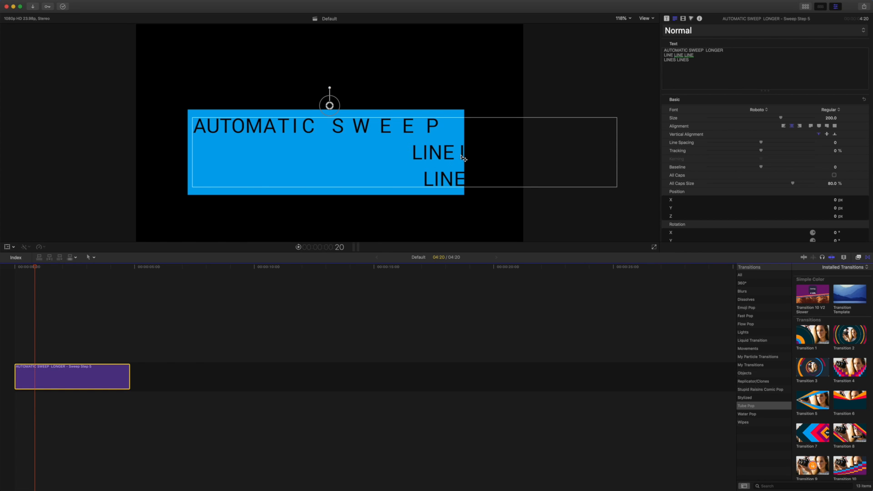
Set the title's published Origin to 2081.3 px and replay the sweep from the start.
{"action": "left_click", "coordinate": [667, 19]}
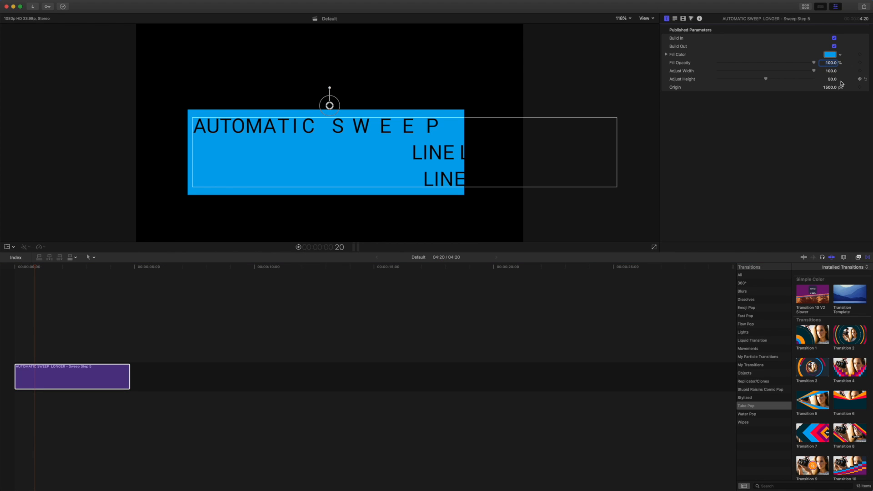
{"action": "mouse_move", "coordinate": [829, 89]}
{"action": "left_mouse_down"}
{"action": "mouse_move", "coordinate": [847, 90]}
{"action": "mouse_move", "coordinate": [838, 90]}
{"action": "left_mouse_up"}
{"action": "left_click_drag", "start_coordinate": [35, 270], "coordinate": [2, 267]}
{"action": "key", "text": "space"}
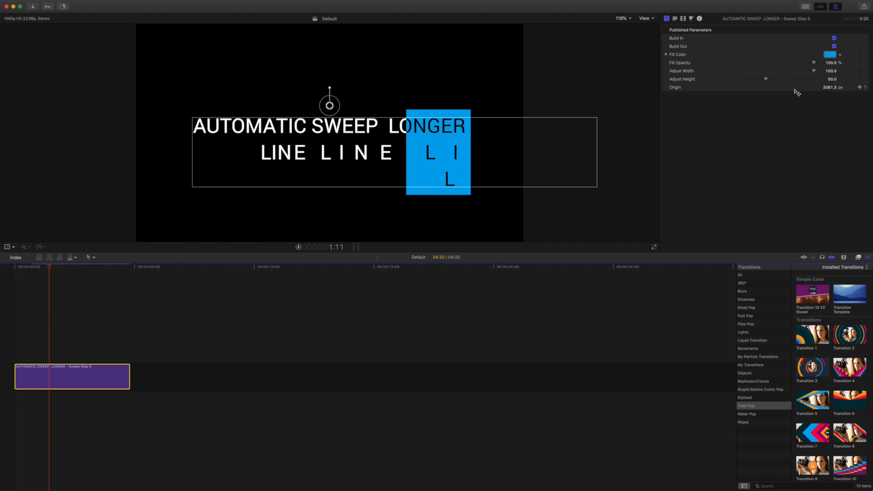
Set the banner's Adjust Height to 217.1 and Adjust Width to 489.0, and play the title through its closing sweep.
{"action": "left_click_drag", "start_coordinate": [832, 81], "coordinate": [831, 79]}
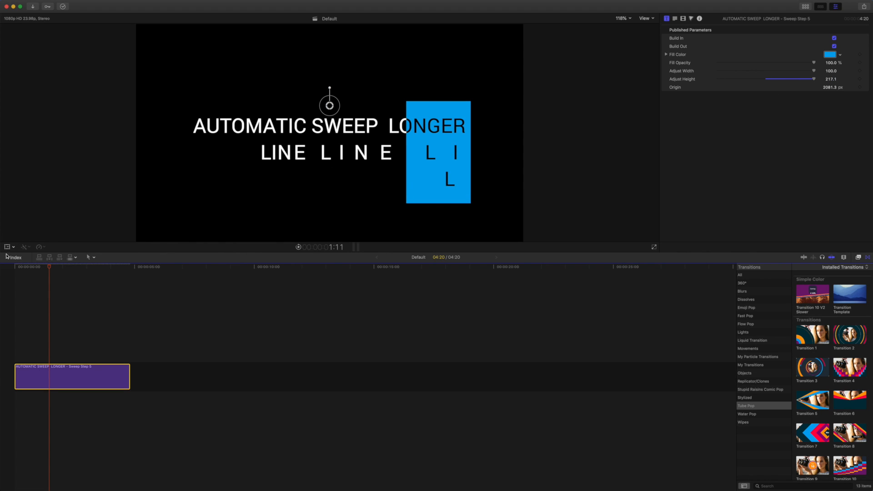
{"action": "left_click_drag", "start_coordinate": [53, 268], "coordinate": [24, 266]}
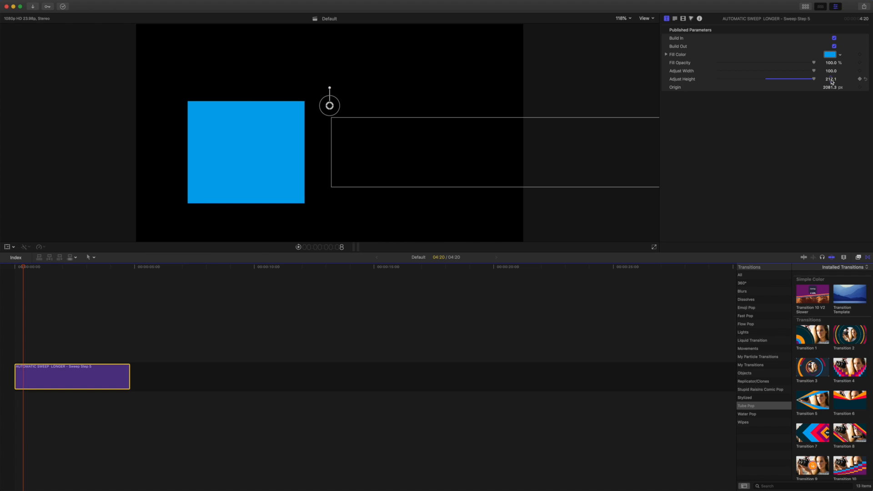
{"action": "left_click_drag", "start_coordinate": [831, 71], "coordinate": [859, 71]}
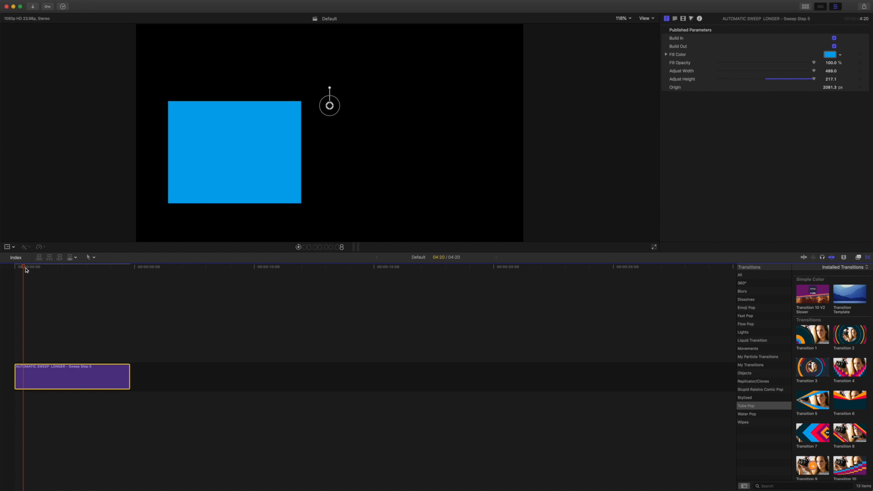
{"action": "left_click_drag", "start_coordinate": [25, 268], "coordinate": [15, 268]}
{"action": "key", "text": "space"}
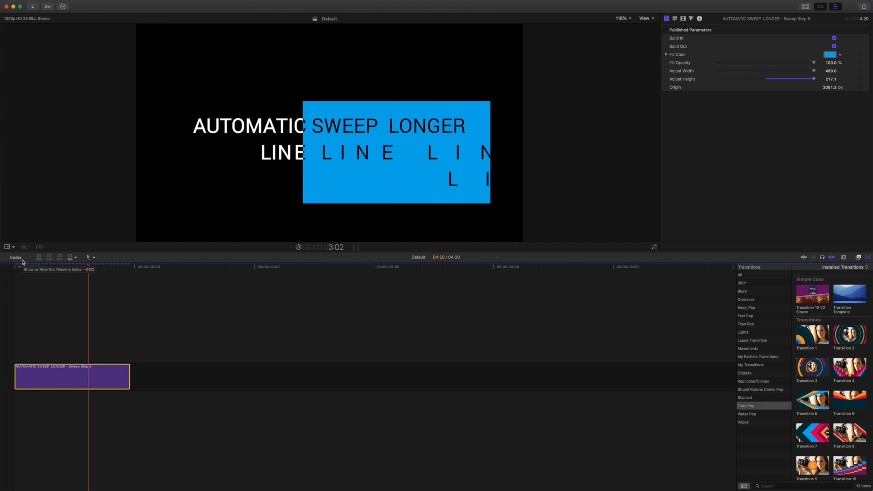
{"action": "key", "text": "space"}
{"action": "mouse_move", "coordinate": [108, 267]}
{"action": "left_mouse_down"}
{"action": "mouse_move", "coordinate": [122, 268]}
{"action": "mouse_move", "coordinate": [88, 268]}
{"action": "mouse_move", "coordinate": [95, 268]}
{"action": "left_mouse_up"}
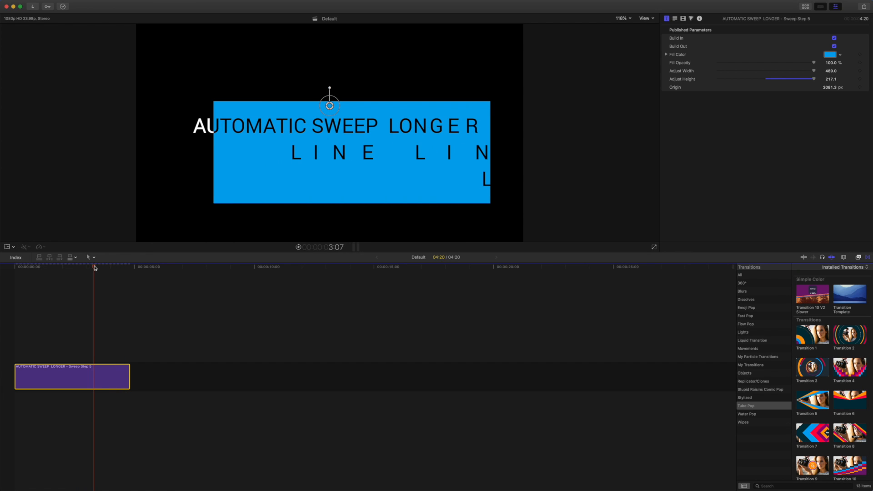
Set the title's Origin to 2174.3 px and play it again from the start.
{"action": "left_click_drag", "start_coordinate": [829, 90], "coordinate": [842, 89]}
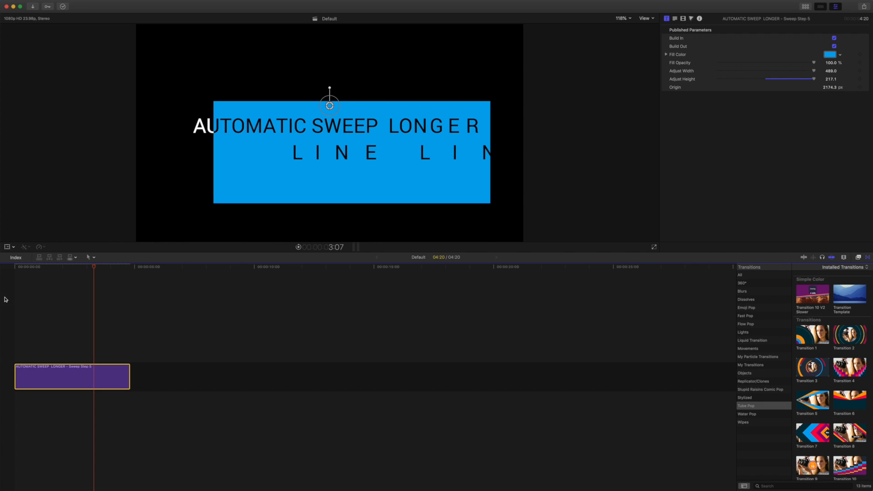
{"action": "key", "text": "Home"}
{"action": "key", "text": "space"}
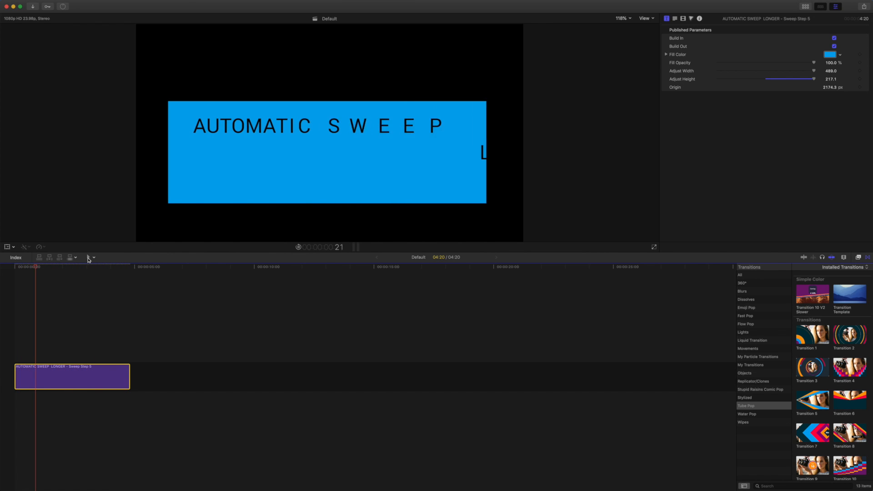
{"action": "key", "text": "space"}
Set Adjust Height to 200.1 and Origin to 2577.3 px, and review the title's opening sweep.
{"action": "left_click_drag", "start_coordinate": [831, 79], "coordinate": [828, 90]}
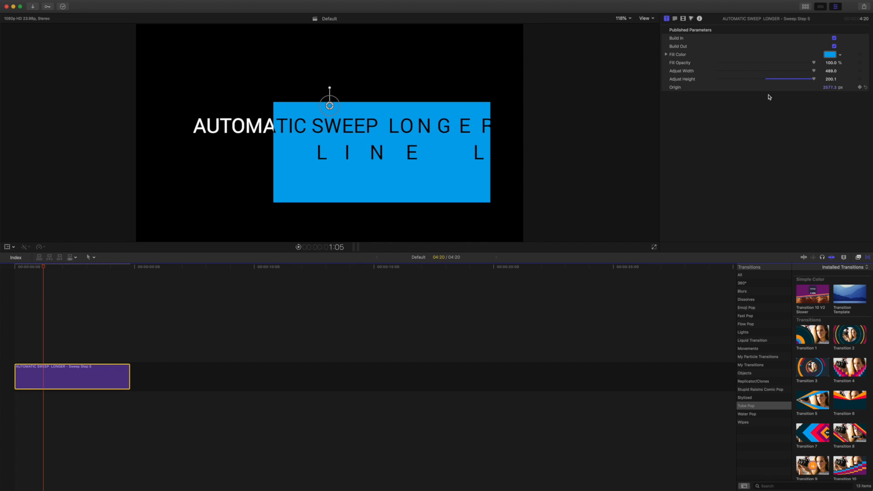
{"action": "left_click_drag", "start_coordinate": [40, 268], "coordinate": [2, 266]}
{"action": "key", "text": "space"}
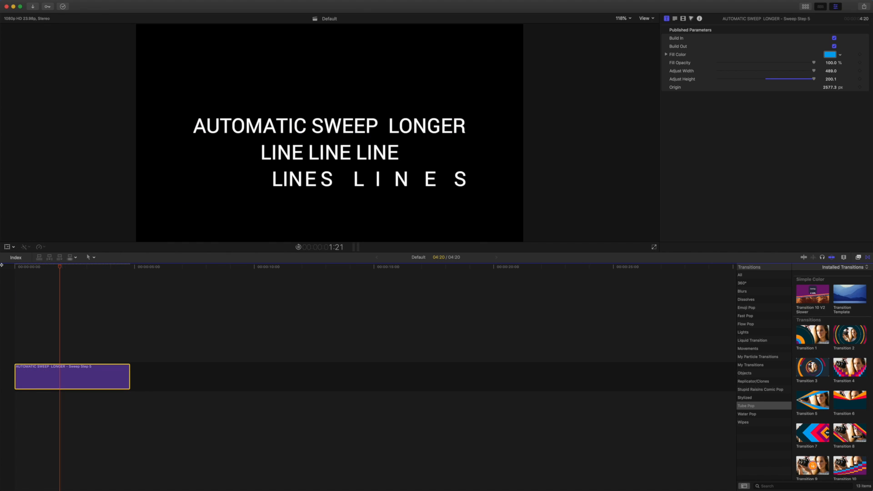
{"action": "key", "text": "space"}
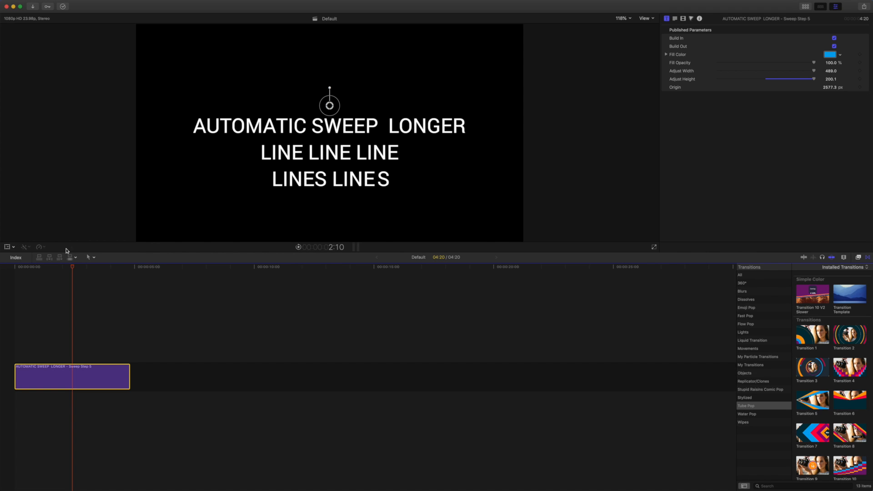
{"action": "left_click_drag", "start_coordinate": [72, 268], "coordinate": [42, 268]}
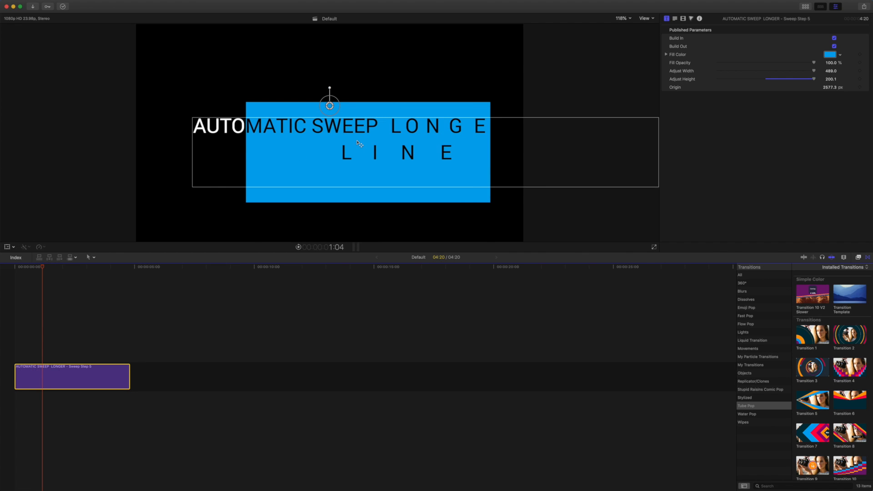